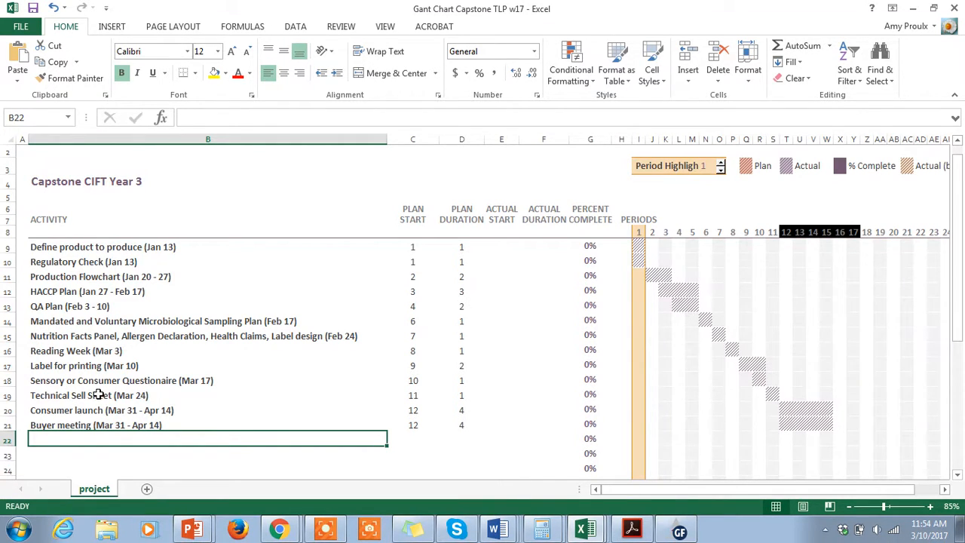
Review the Label for printing and Technical Sell Sheet activities in the capstone Gantt chart
click(86, 395)
click(83, 365)
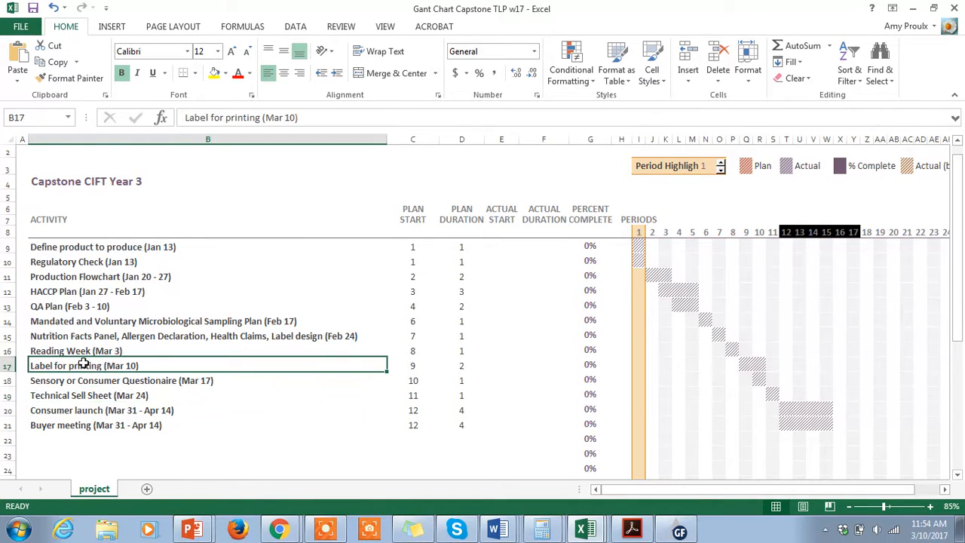
click(85, 399)
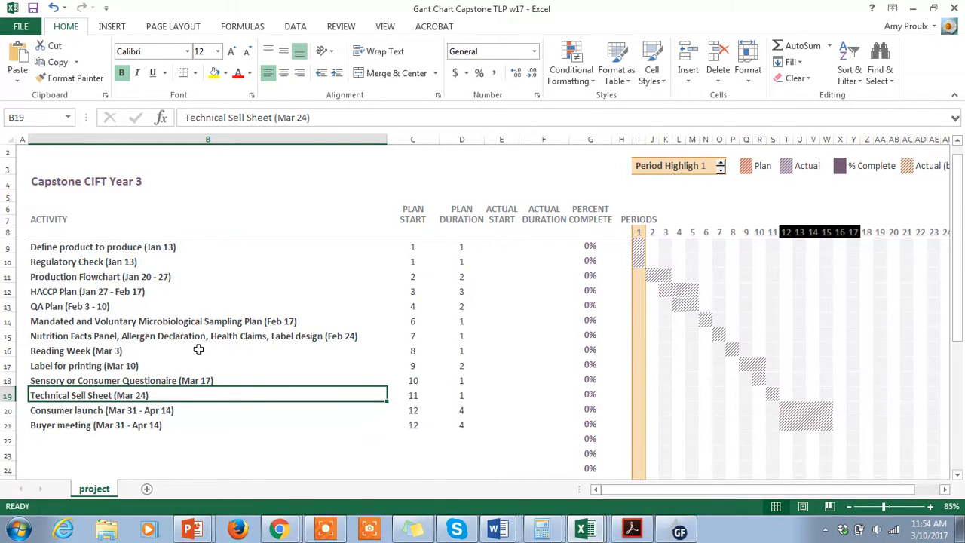
click(132, 367)
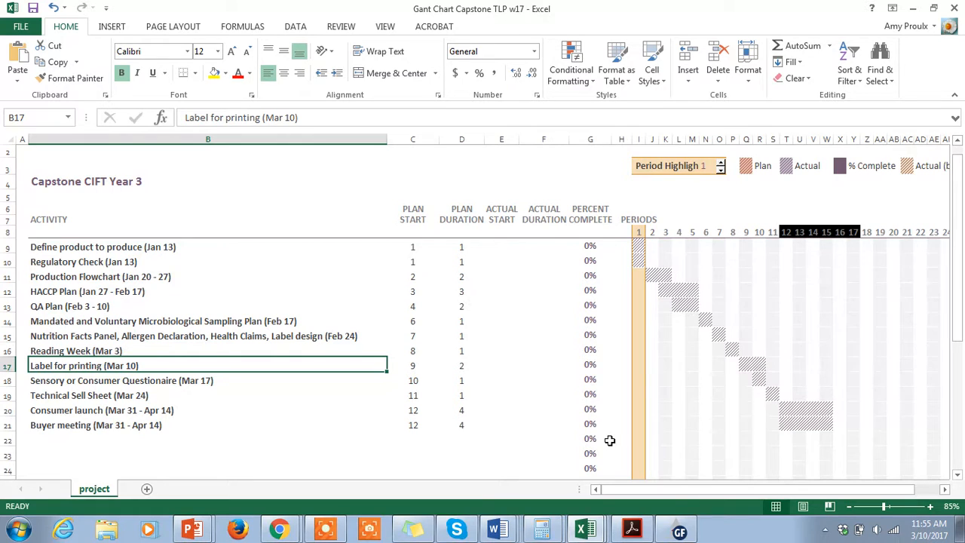
Switch to the Book1 workbook to view the banana muffin recipe
mouse_move(680, 532)
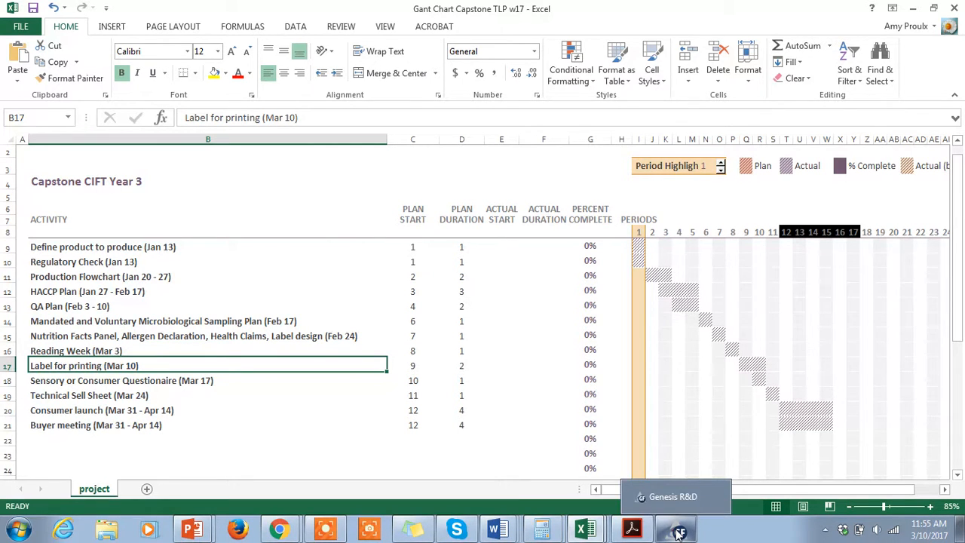
mouse_move(585, 530)
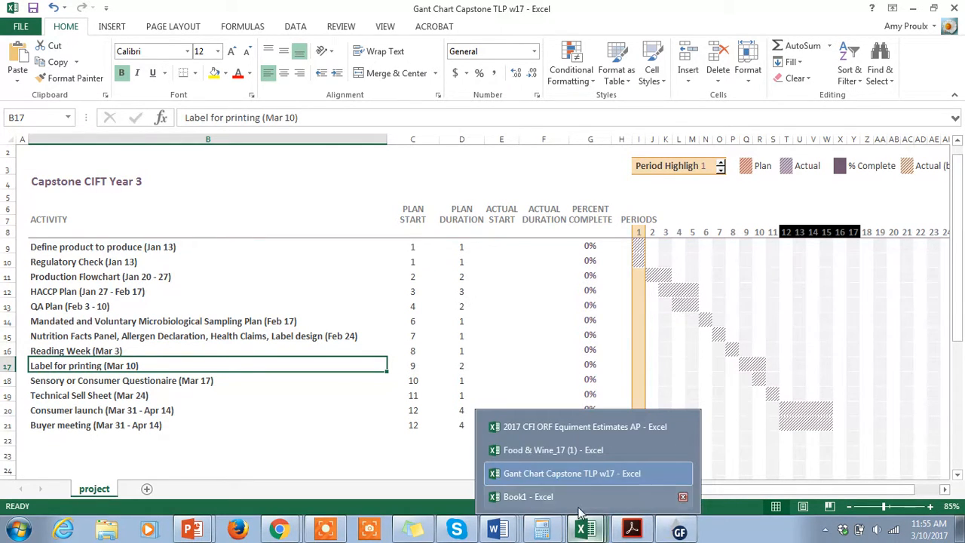
click(558, 497)
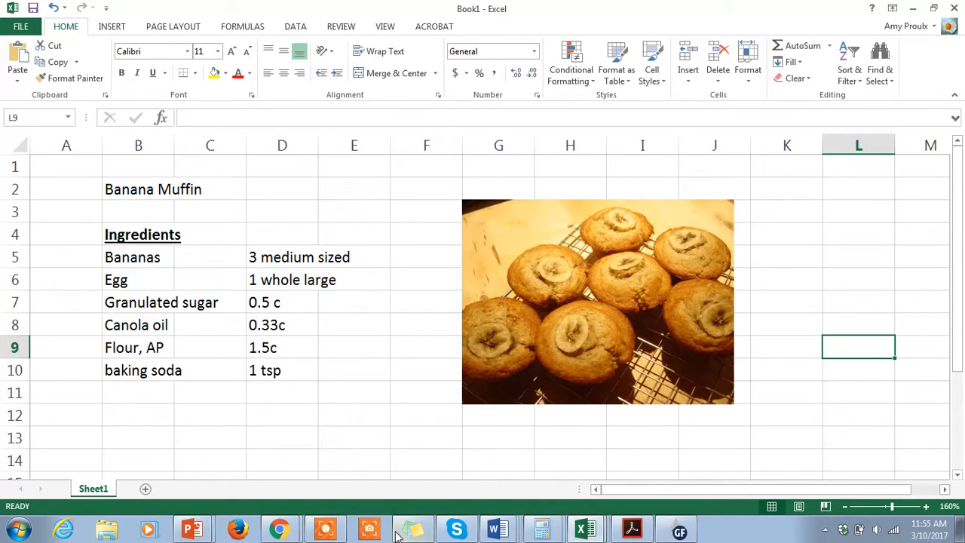
In Chrome, search for "guide to food labelling and advertising" and open the CFIA Food Labelling for Industry page
click(279, 530)
click(275, 474)
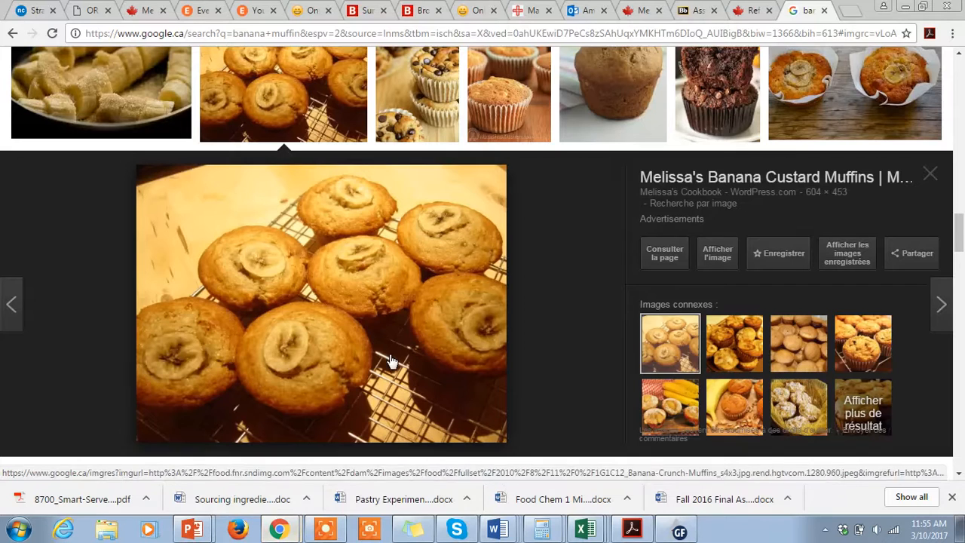
click(873, 35)
text(guide f)
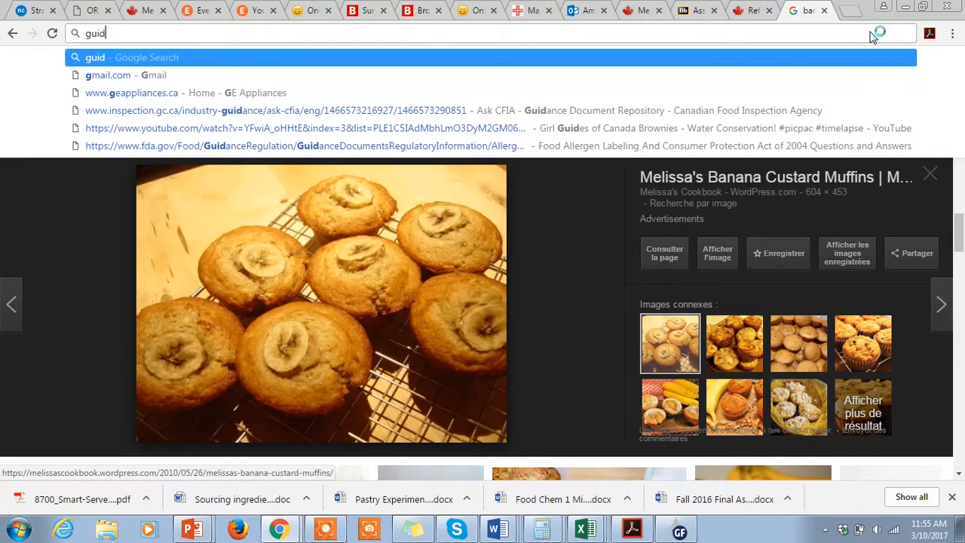
key(BackSpace)
text(to food lab)
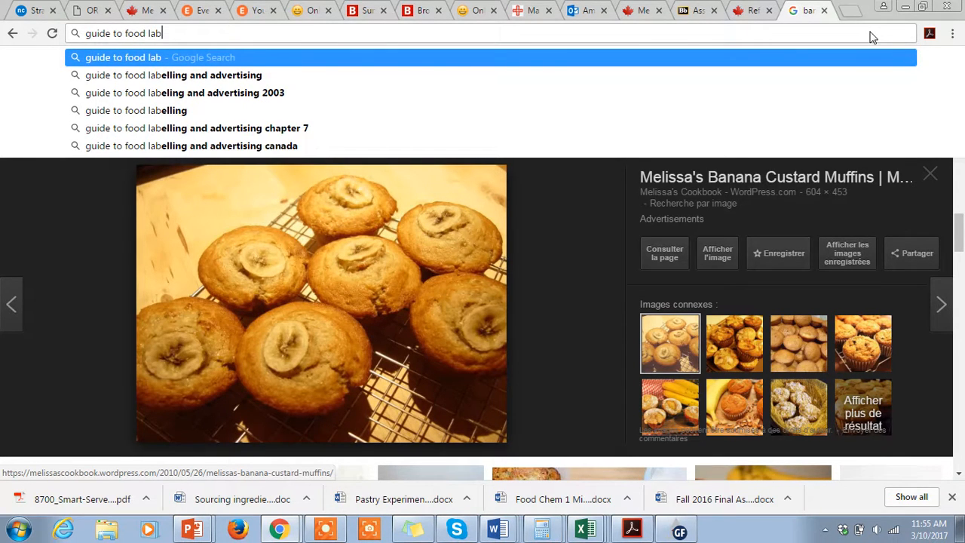
key(Down)
key(Return)
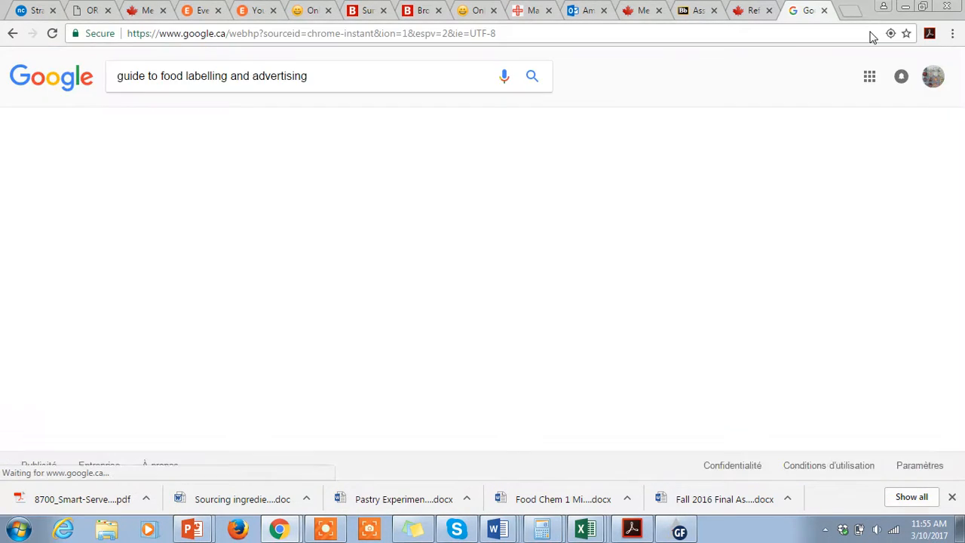
click(276, 270)
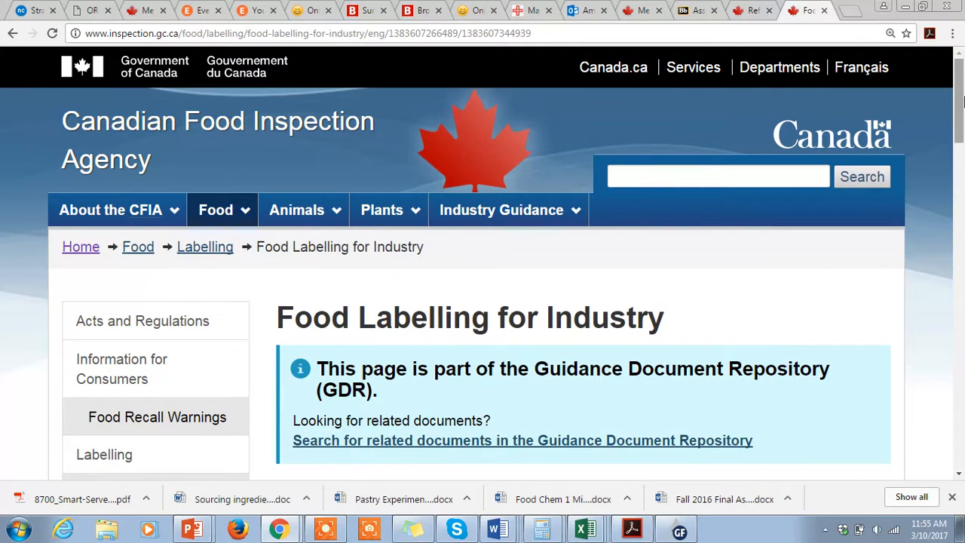
Look over the Common Name page from the Core Labelling Requirements and return to the requirements list
drag(960, 102, 960, 236)
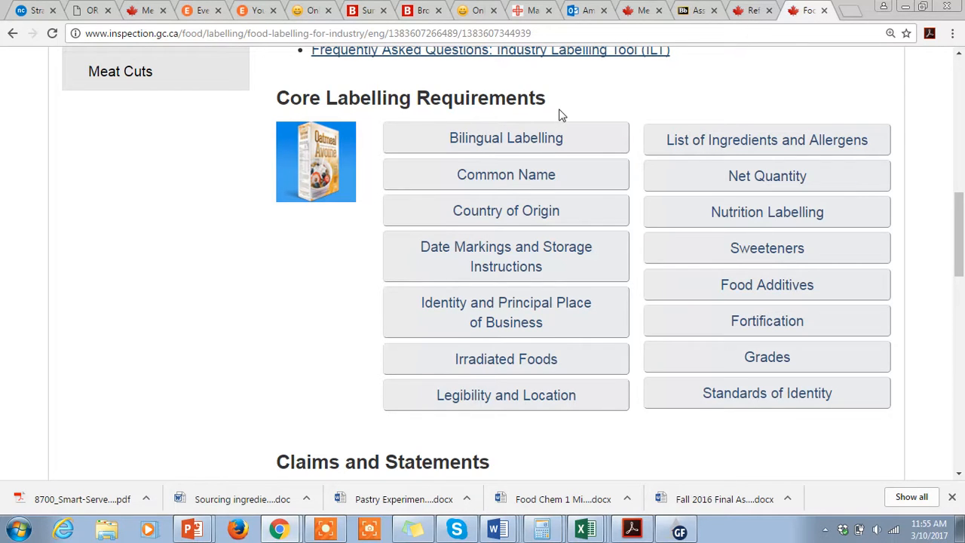
click(541, 178)
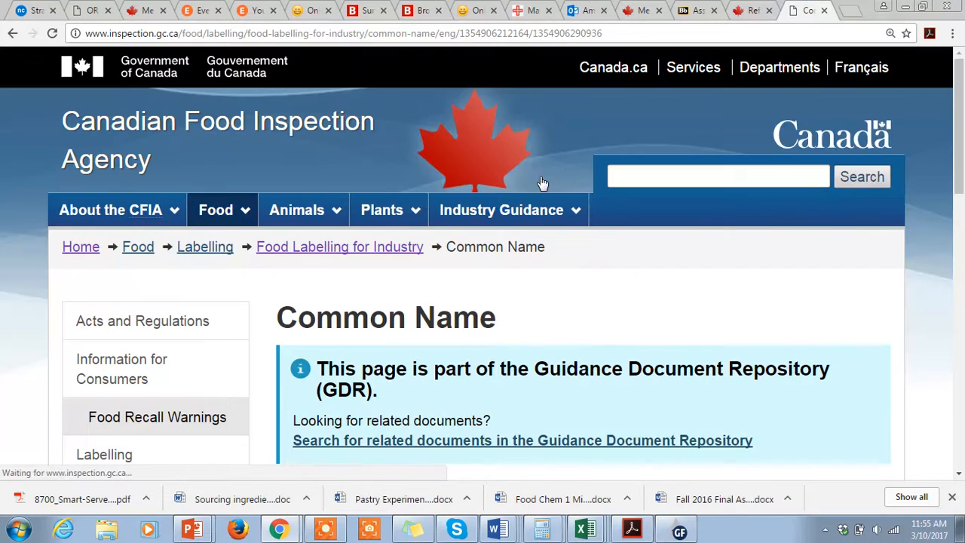
drag(962, 119, 962, 235)
scroll(962, 235, up, 4)
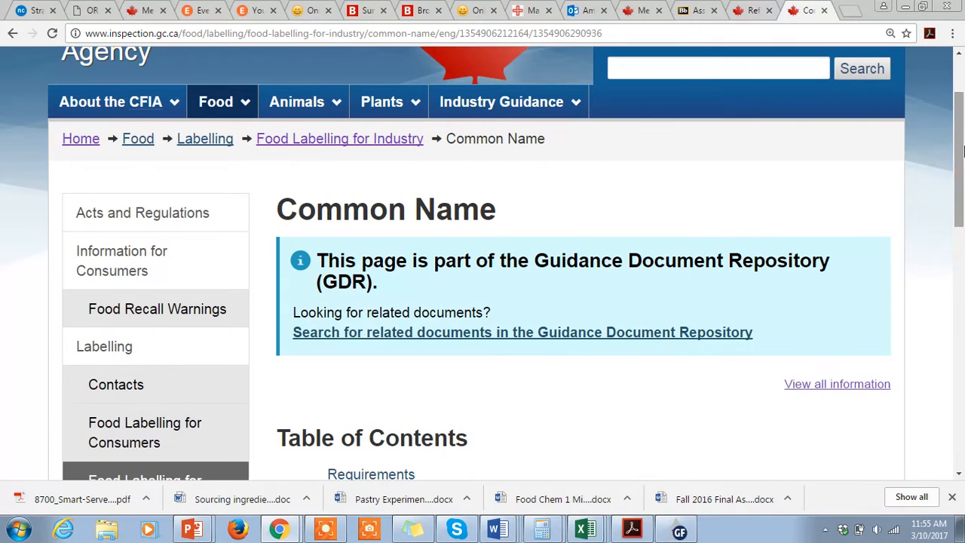
click(12, 33)
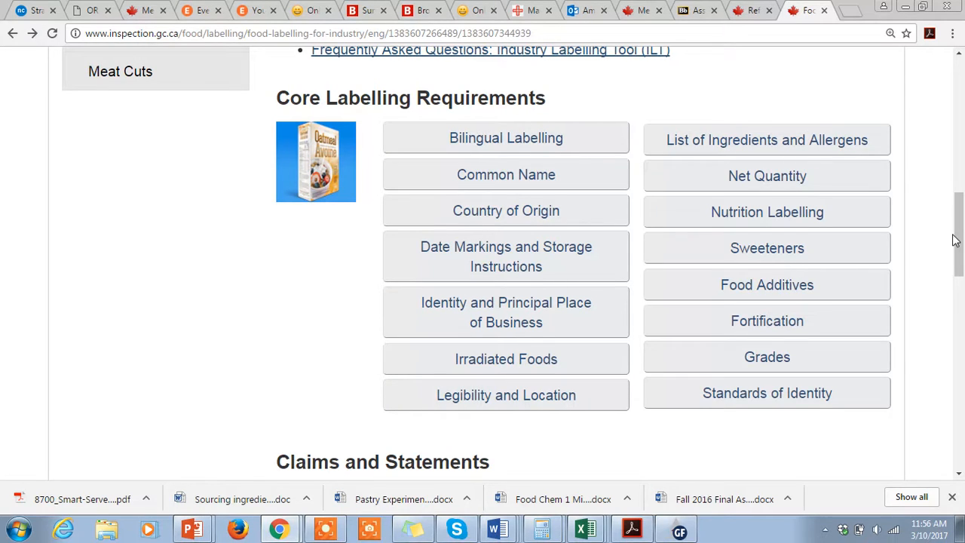
drag(955, 240, 962, 240)
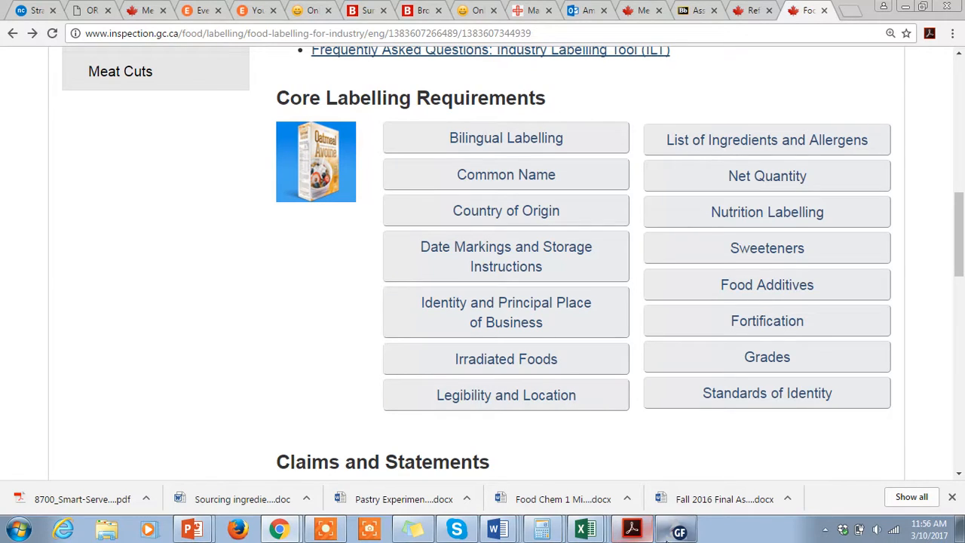
Switch to Genesis R&D to view its empty workspace
mouse_move(679, 530)
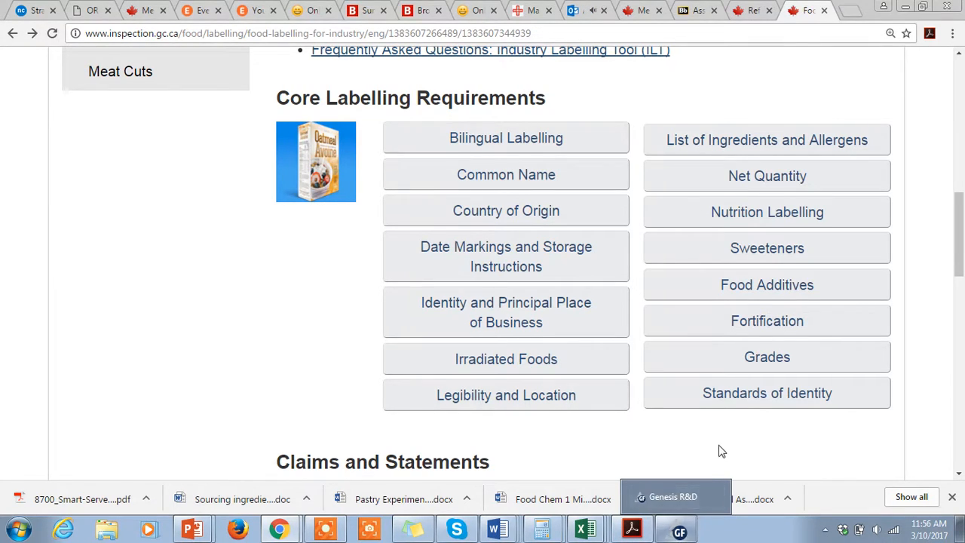
click(676, 532)
click(677, 532)
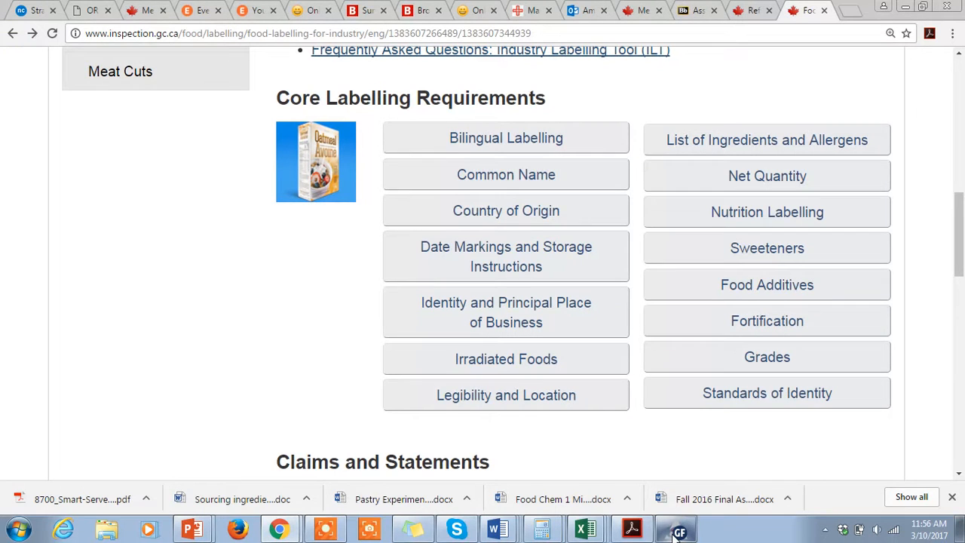
click(677, 532)
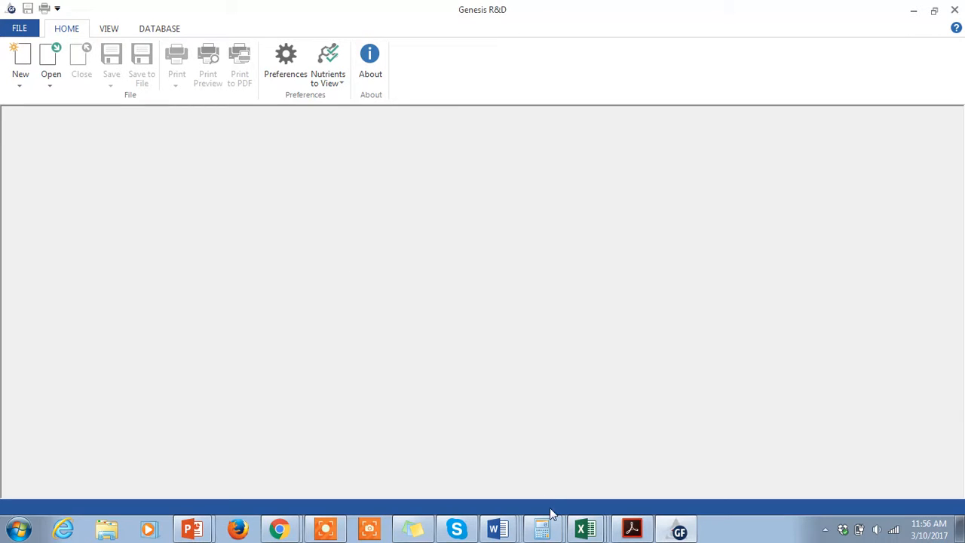
Return to the Book1 workbook in Excel and review the banana muffin ingredients and amounts
click(587, 531)
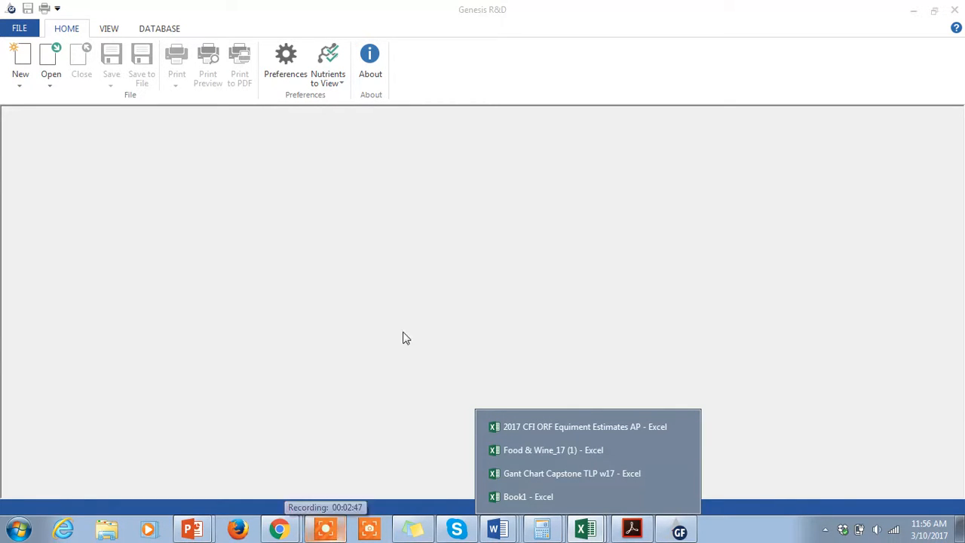
click(533, 496)
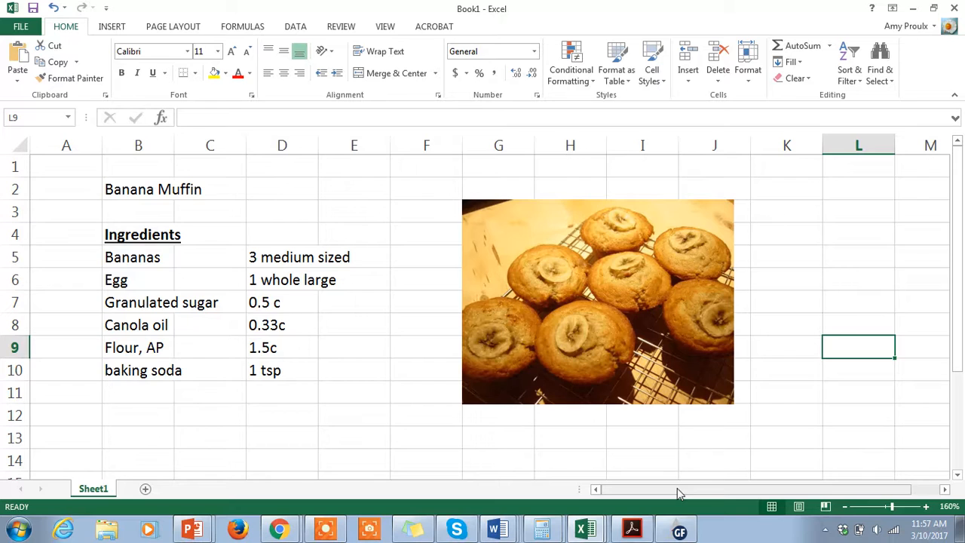
mouse_move(672, 533)
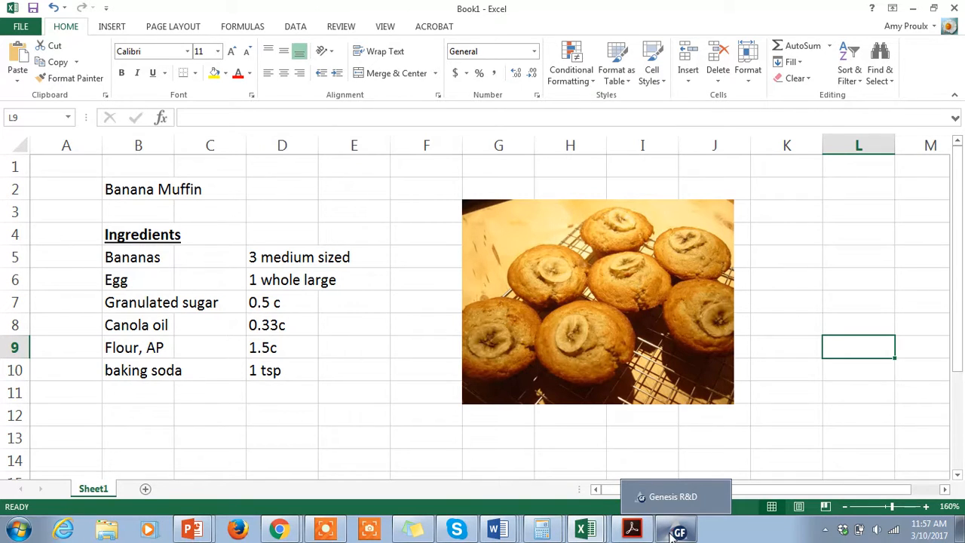
click(672, 532)
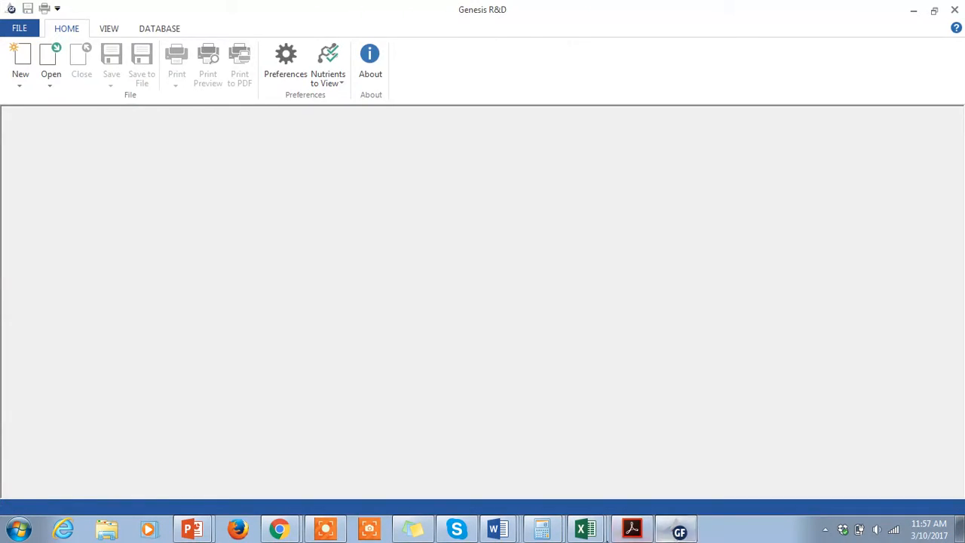
click(585, 529)
click(571, 494)
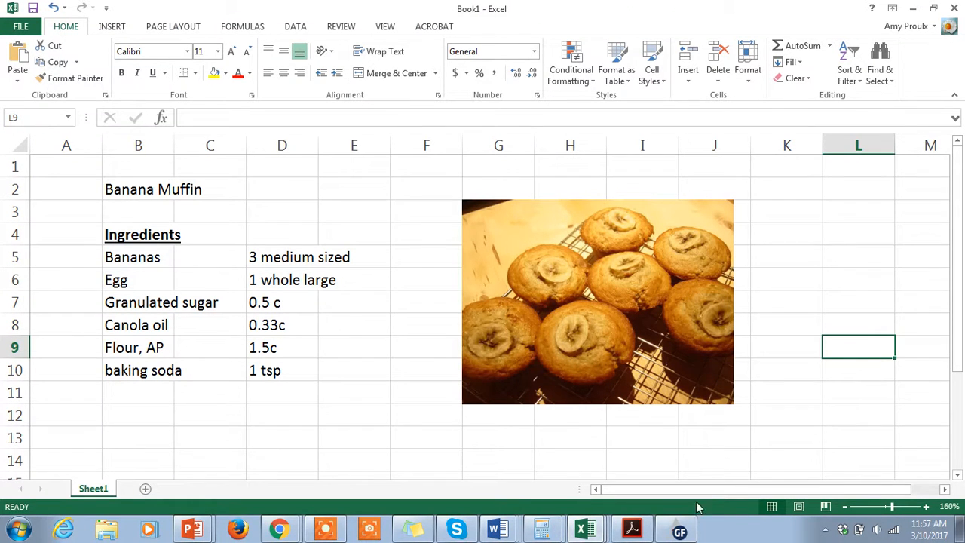
Create a new recipe in Genesis R&D named Banana Muffin that makes 12 servings
mouse_move(680, 532)
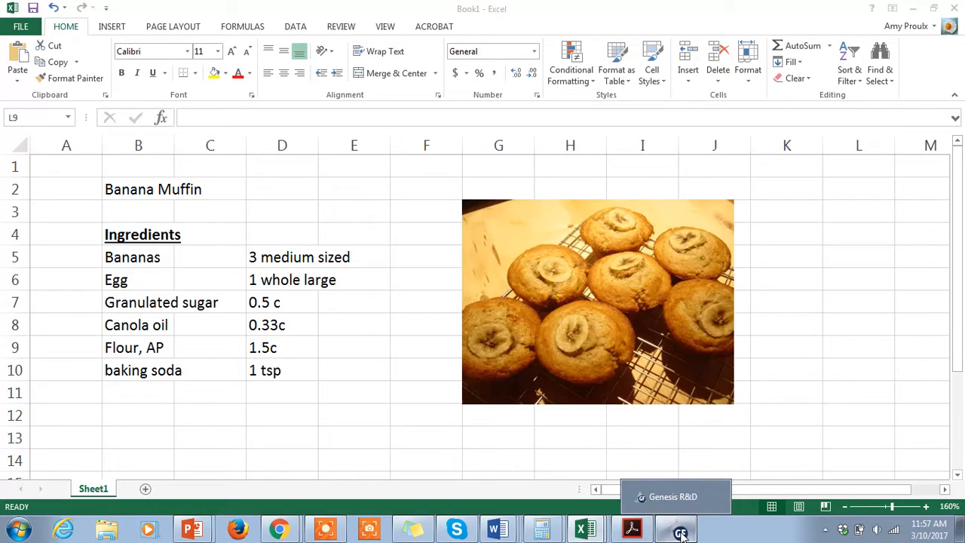
click(680, 532)
click(17, 28)
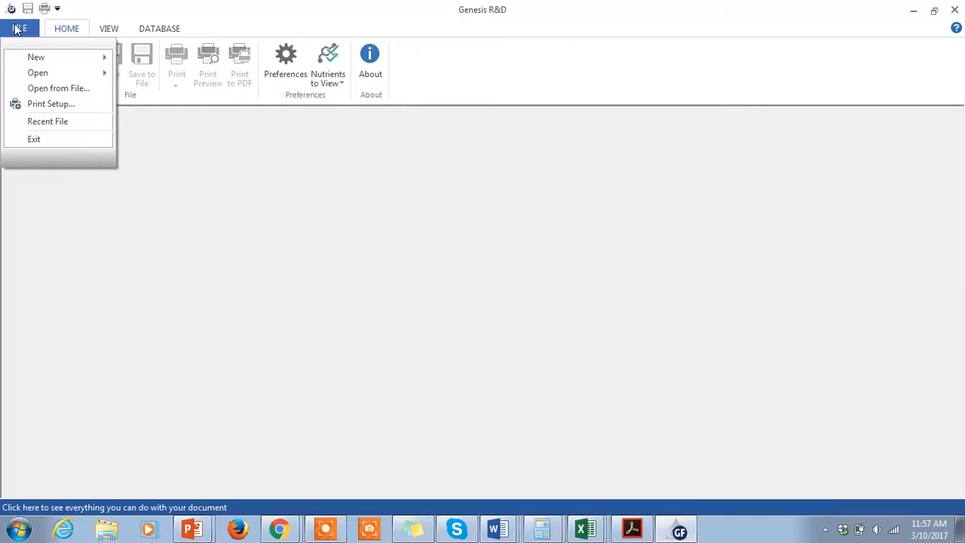
mouse_move(61, 58)
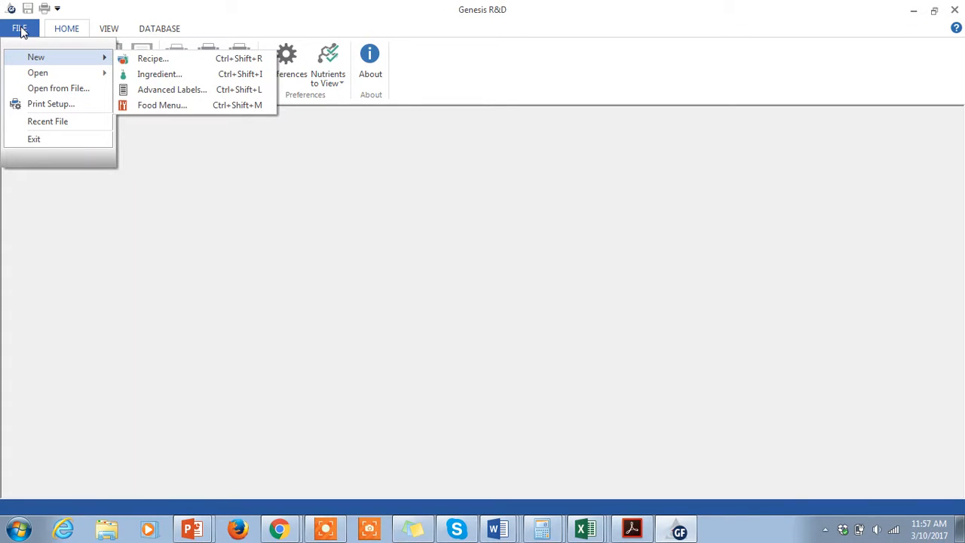
click(154, 60)
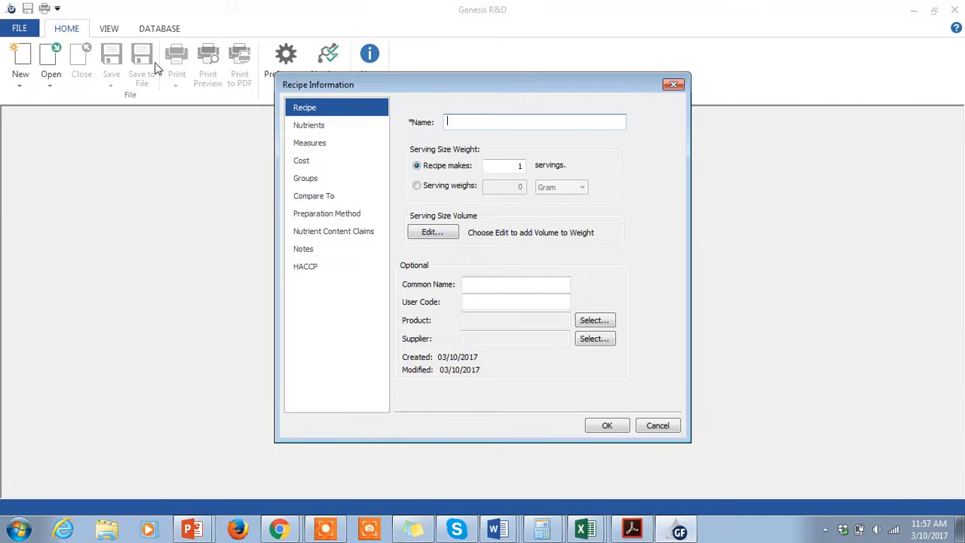
text(Banana Muffin)
click(508, 165)
text(2)
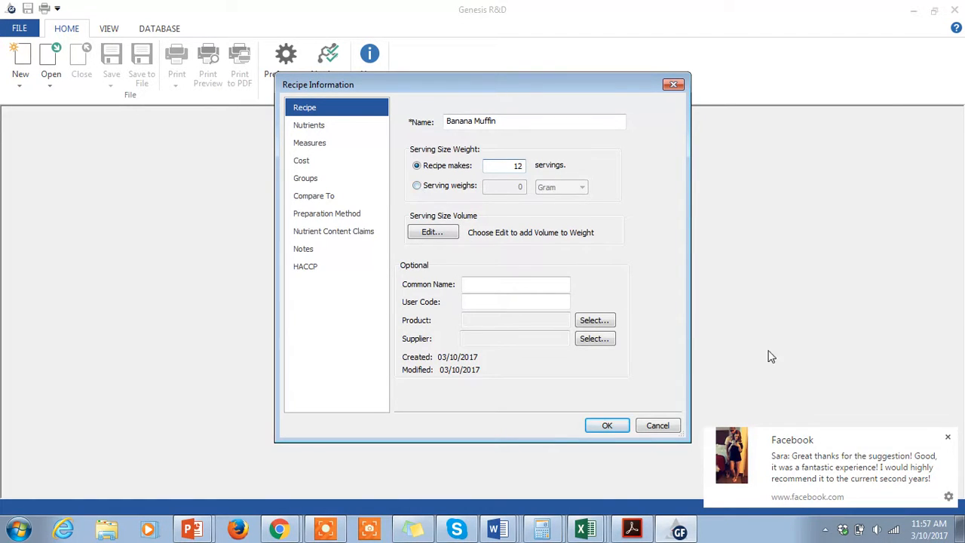
click(949, 439)
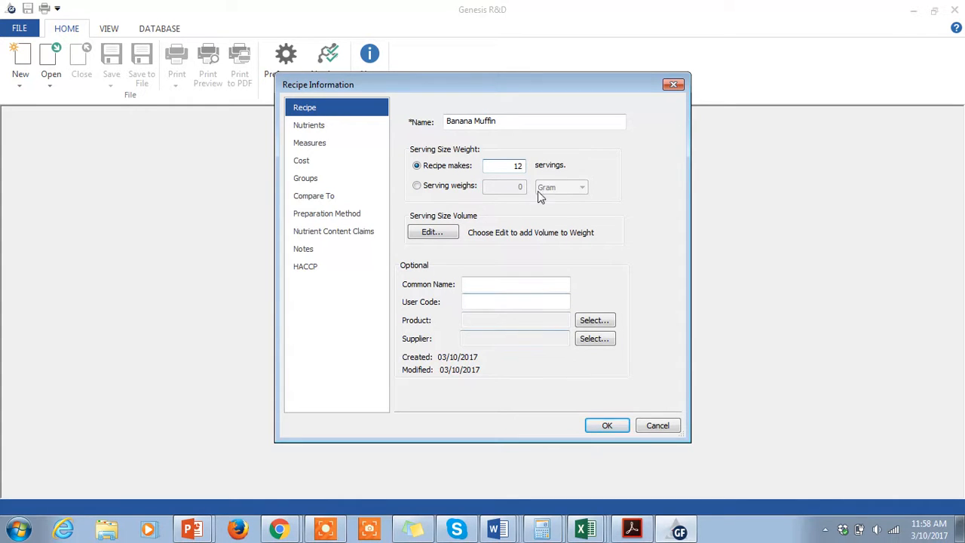
click(609, 426)
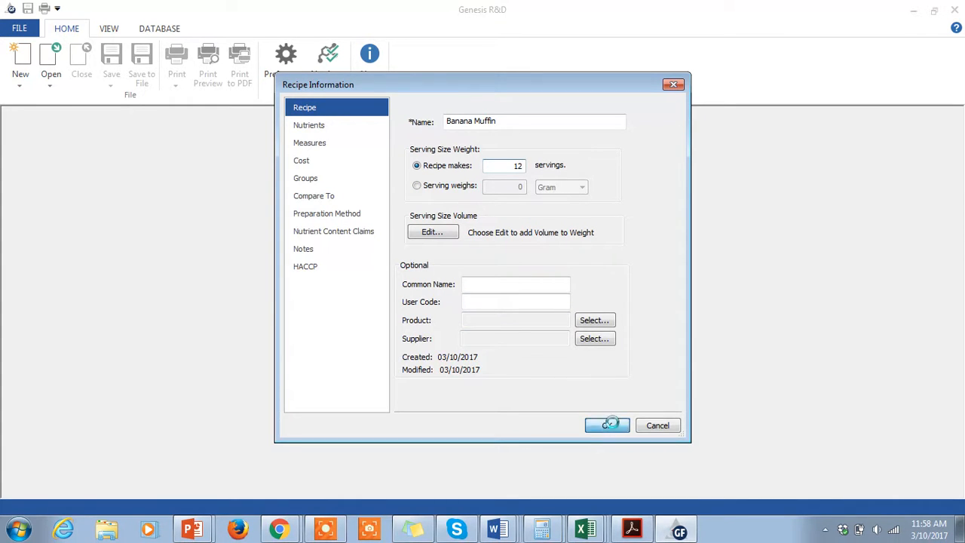
Bring up the Book1 workbook in Excel and shrink its window so the Genesis recipe shows beside the ingredient list
click(228, 130)
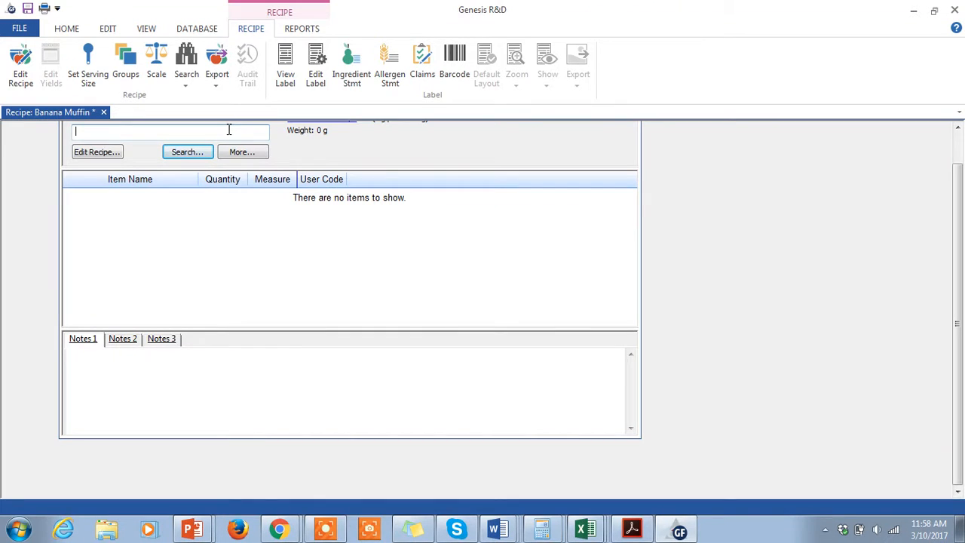
click(584, 530)
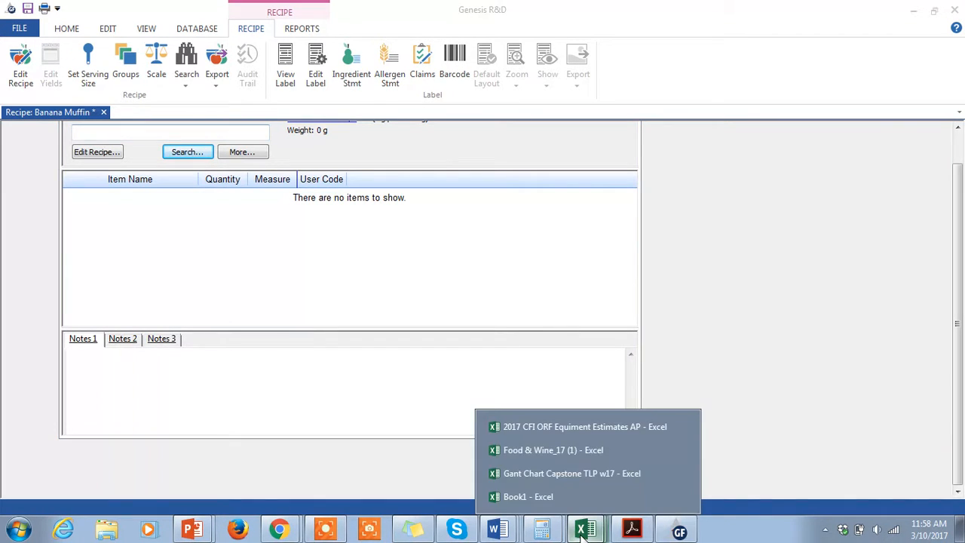
click(563, 496)
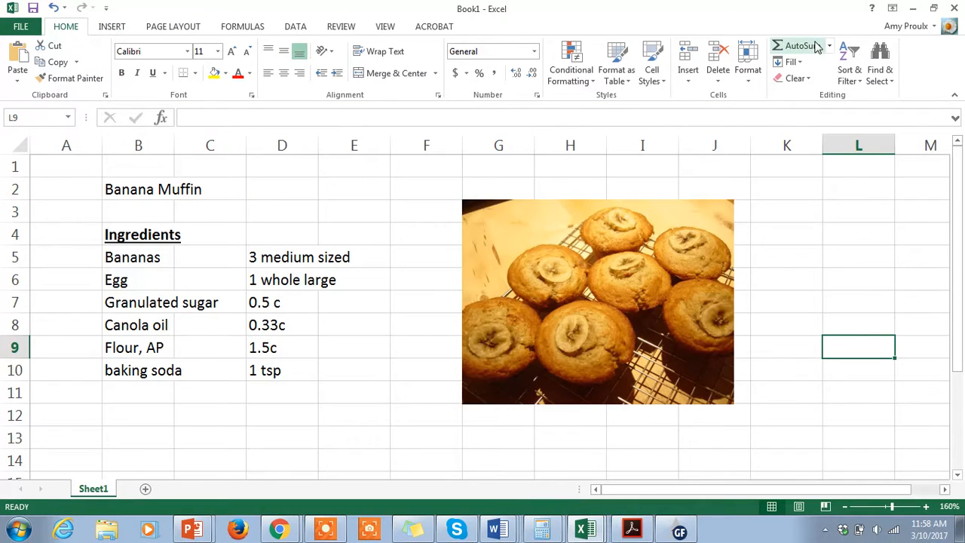
click(933, 8)
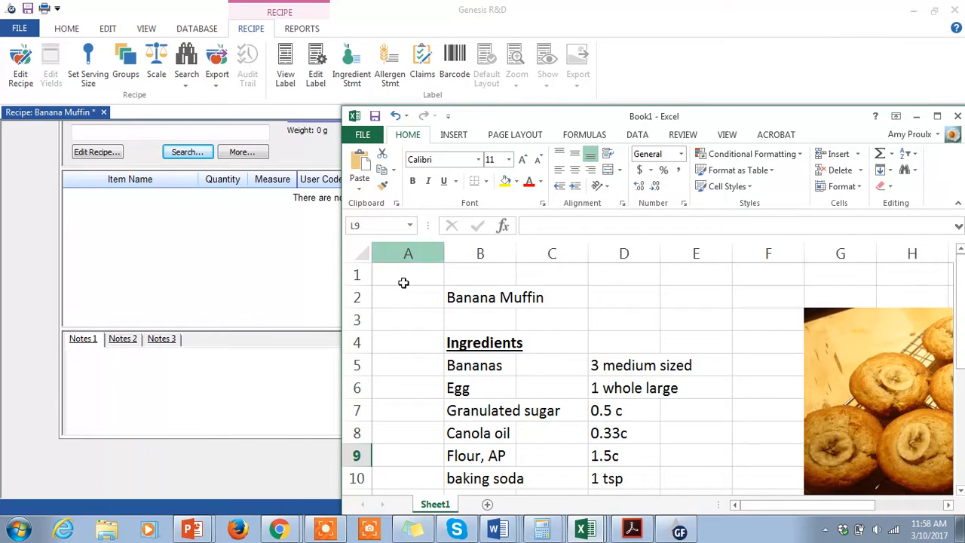
Narrow the Book1 and Genesis R&D windows and arrange them side by side with the ingredient list and recipe both visible
drag(341, 317, 505, 284)
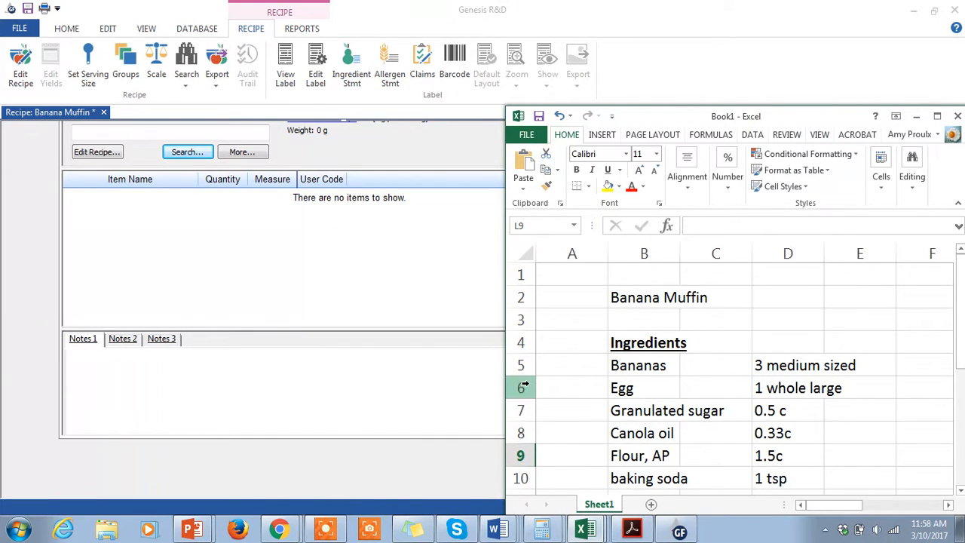
drag(502, 391, 603, 389)
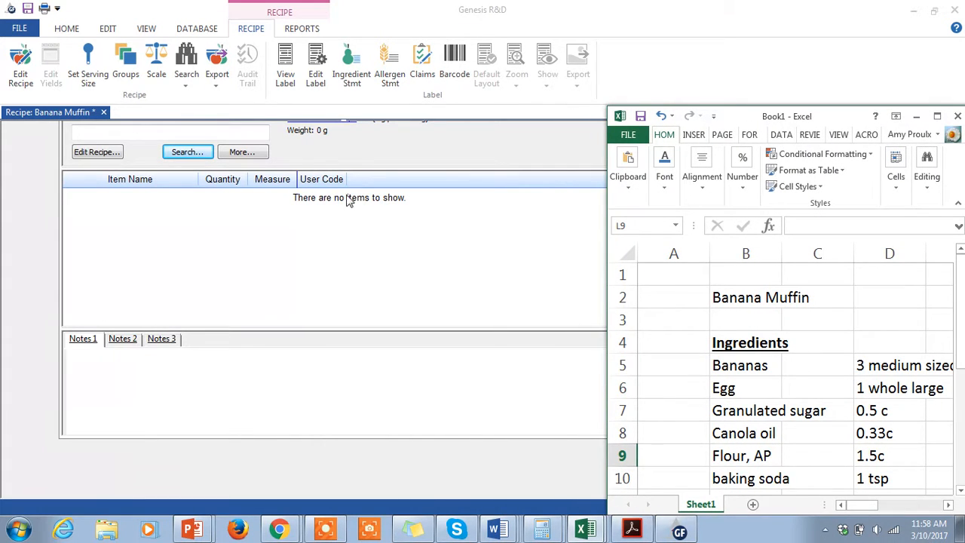
click(936, 10)
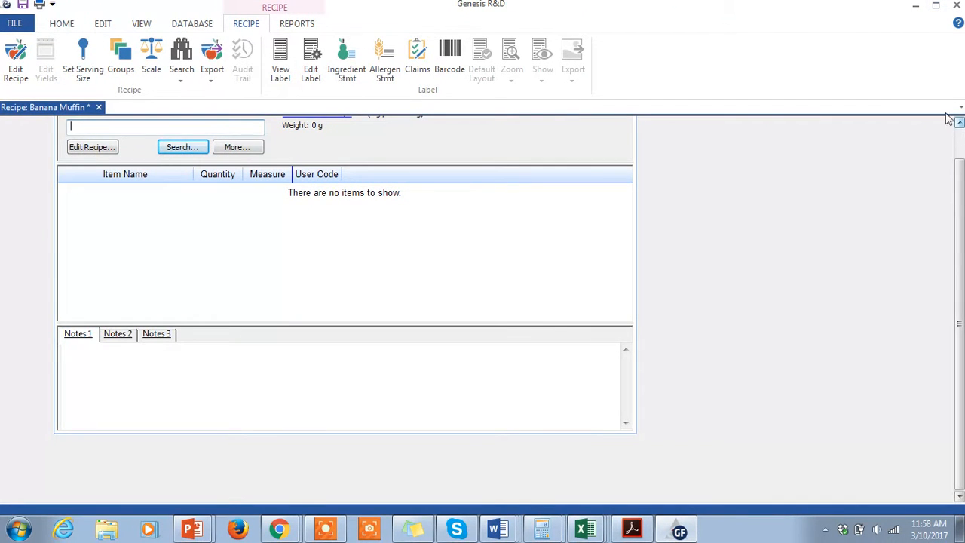
click(937, 8)
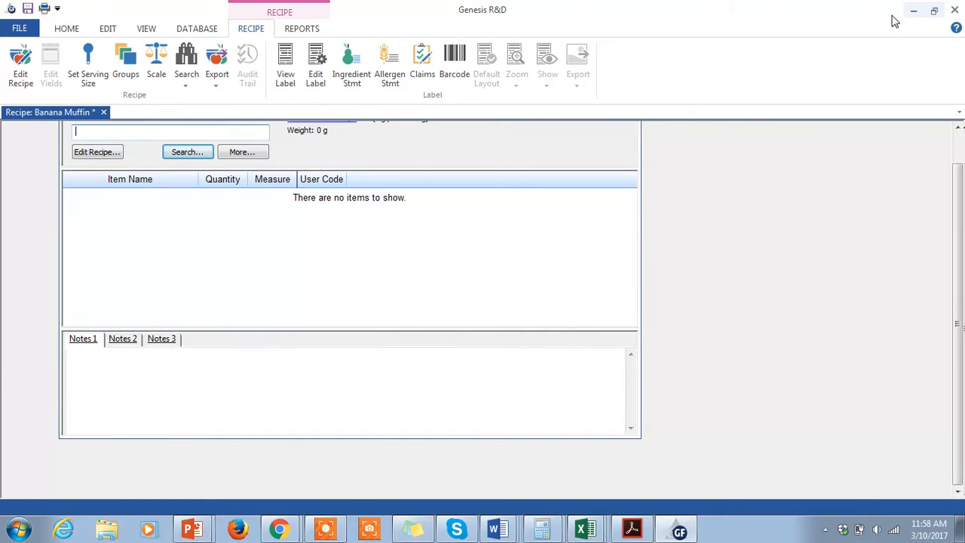
drag(881, 12, 816, 31)
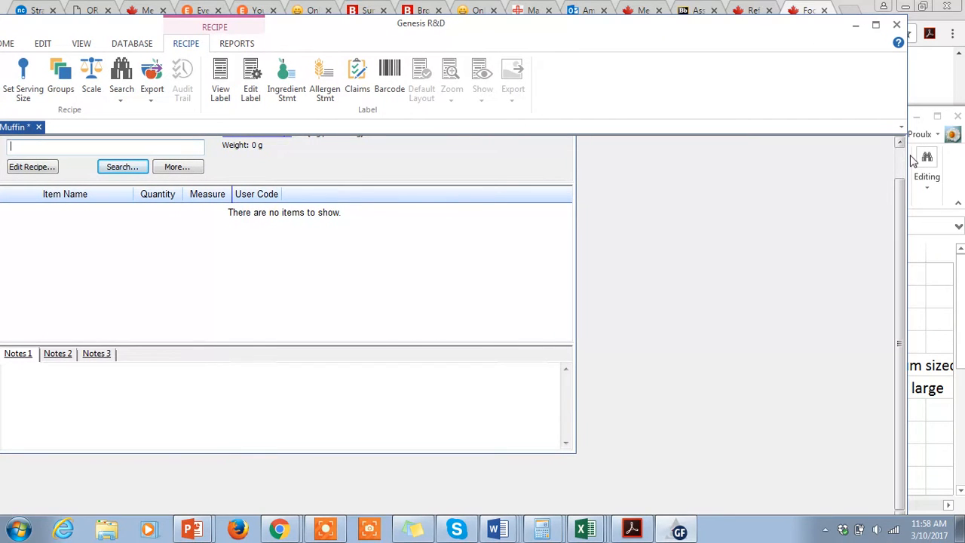
drag(909, 162, 594, 136)
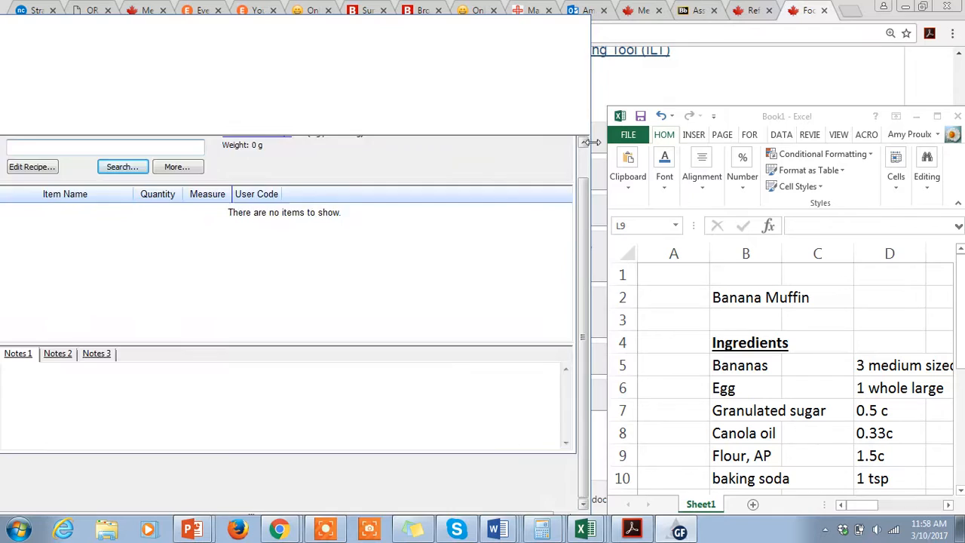
drag(467, 30, 505, 15)
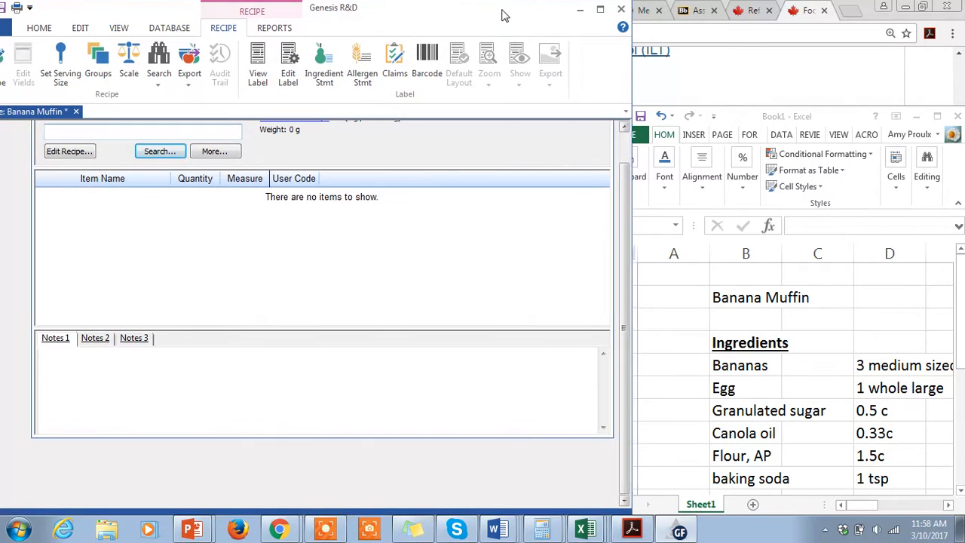
Search the ingredients for banana and add 3 Each of the fresh medium 7" to 7 7/8" banana to the recipe
click(198, 132)
text(banana)
key(Return)
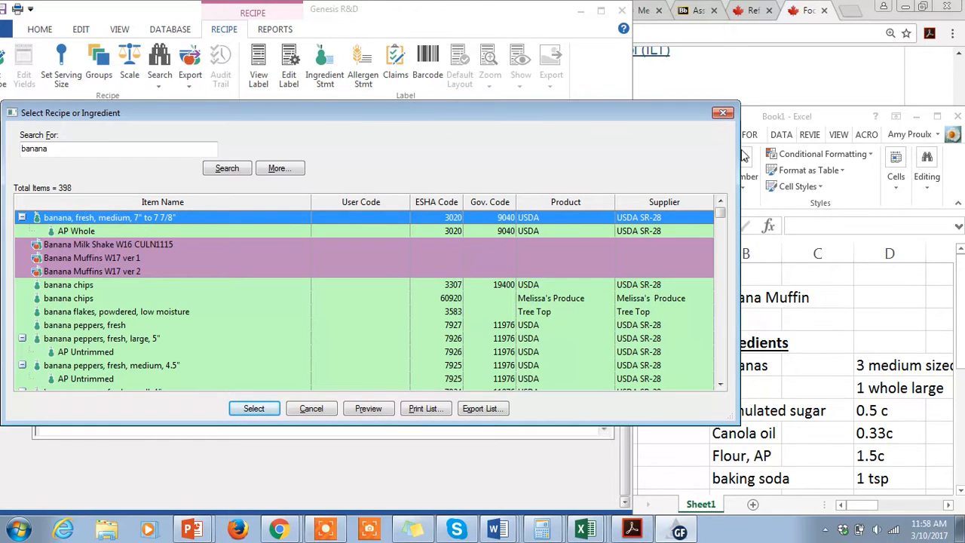
drag(723, 211, 723, 208)
click(253, 409)
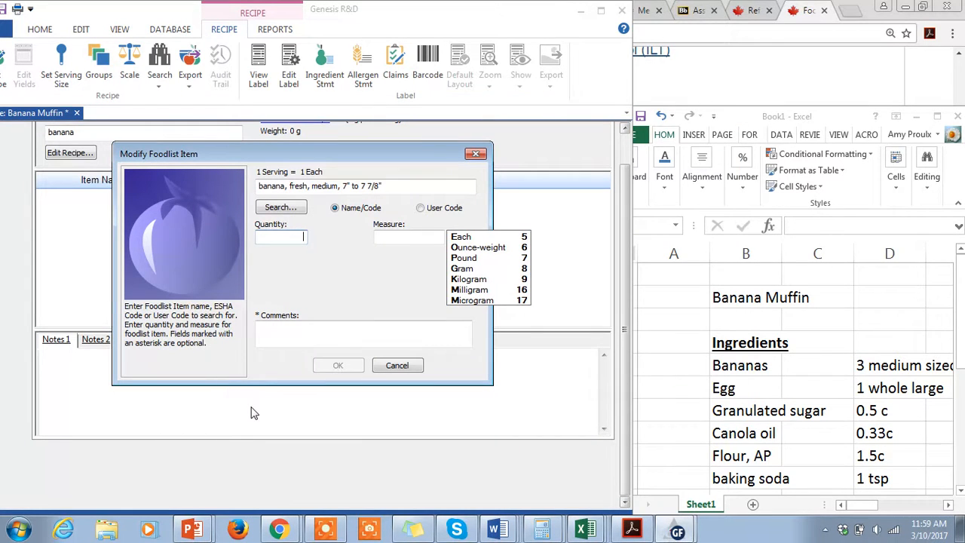
click(287, 240)
text(3)
click(475, 238)
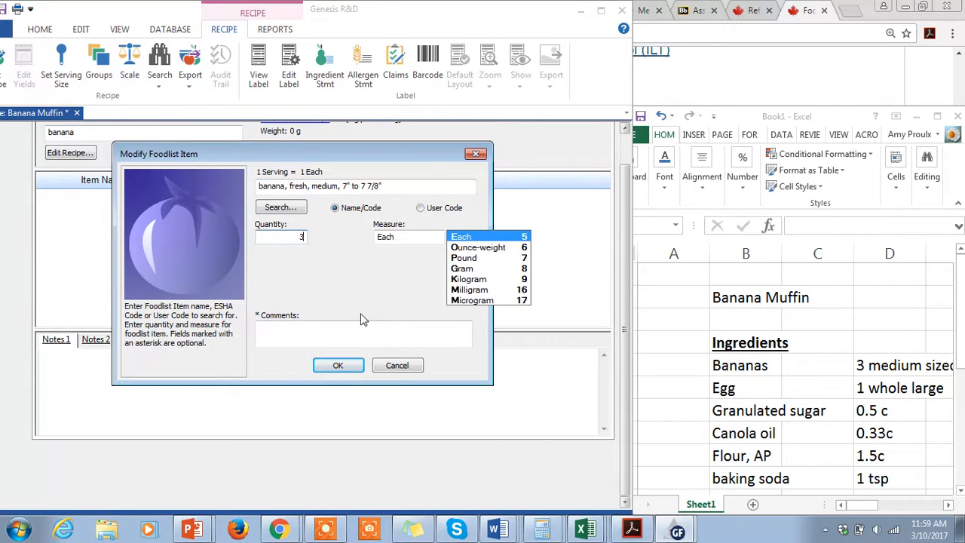
click(339, 366)
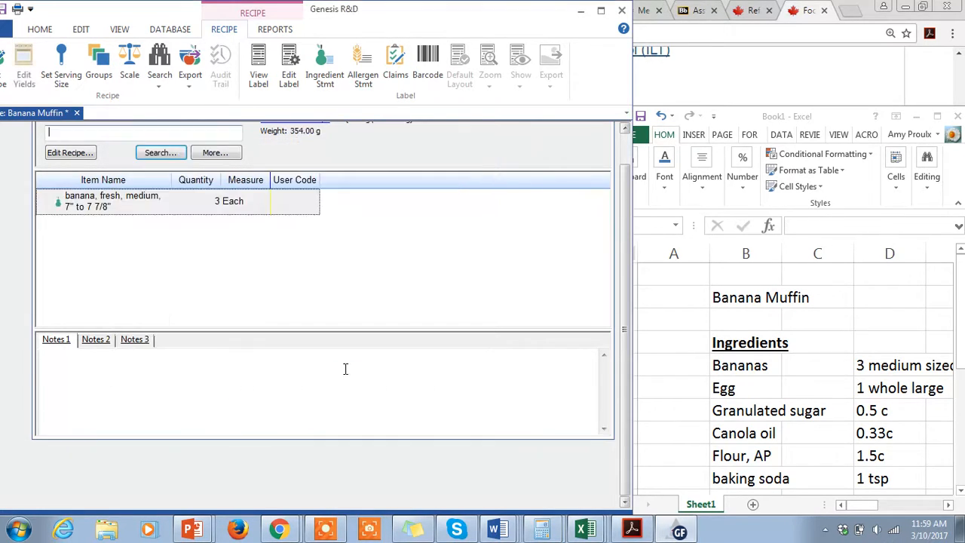
Search the ingredient database for egg
text(eggs)
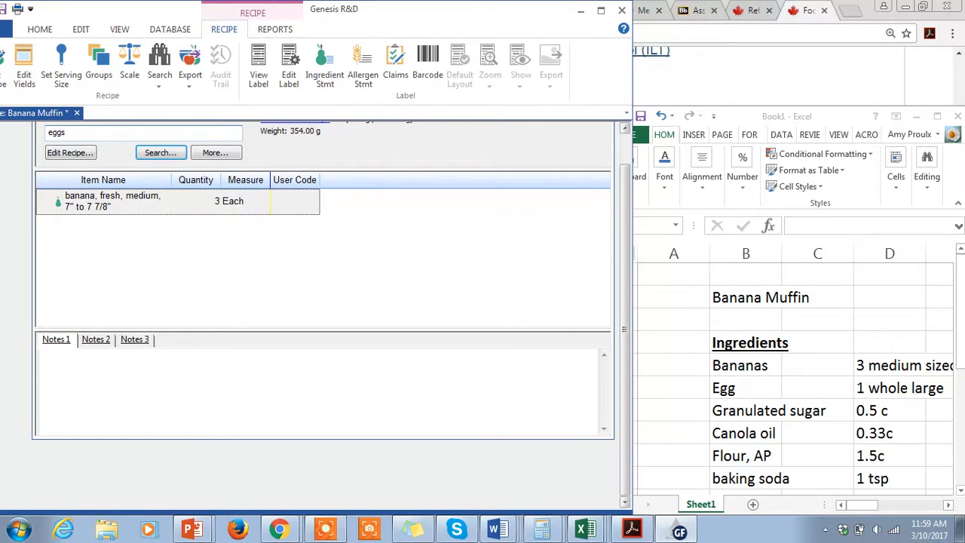
key(BackSpace)
key(Return)
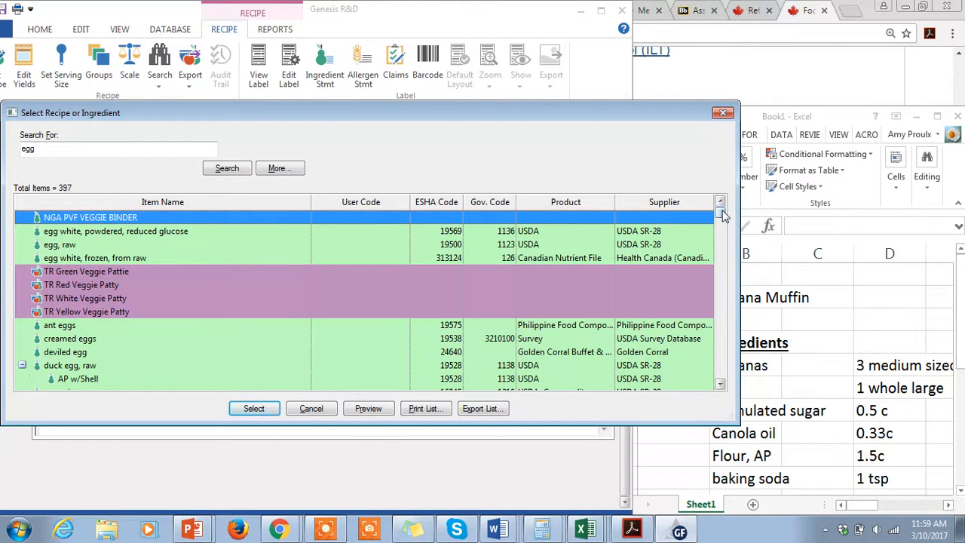
Look through the egg search results, from ant eggs and creamed eggs down to the egg rolls
click(109, 327)
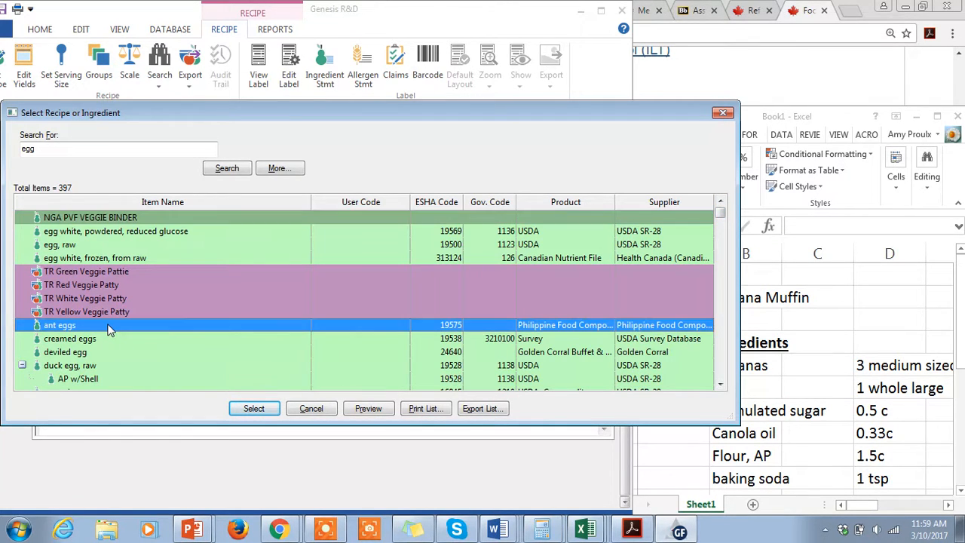
click(104, 341)
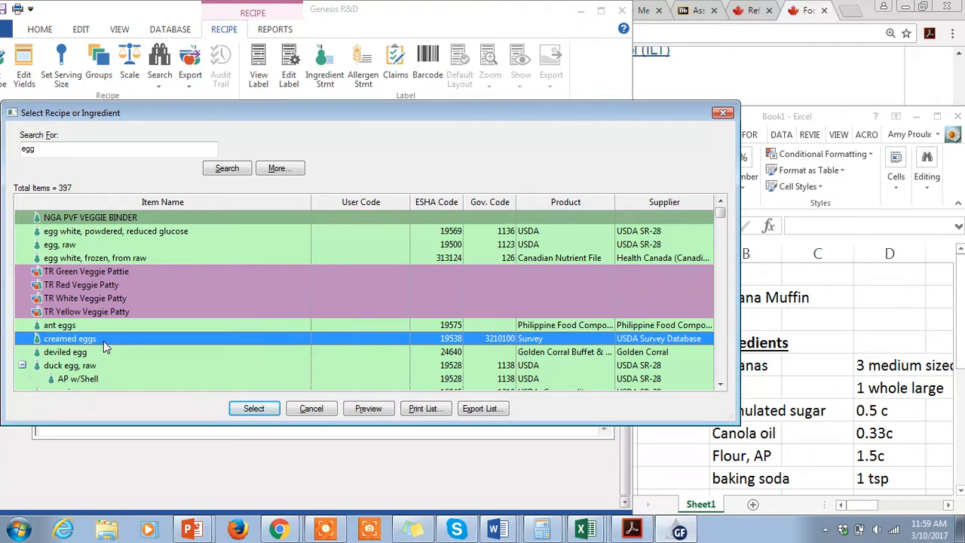
click(103, 349)
click(102, 367)
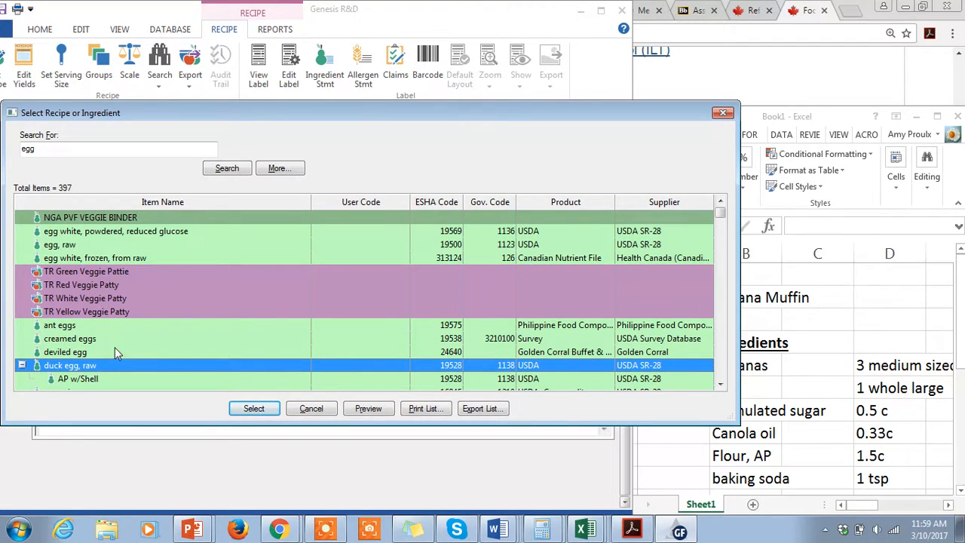
click(720, 386)
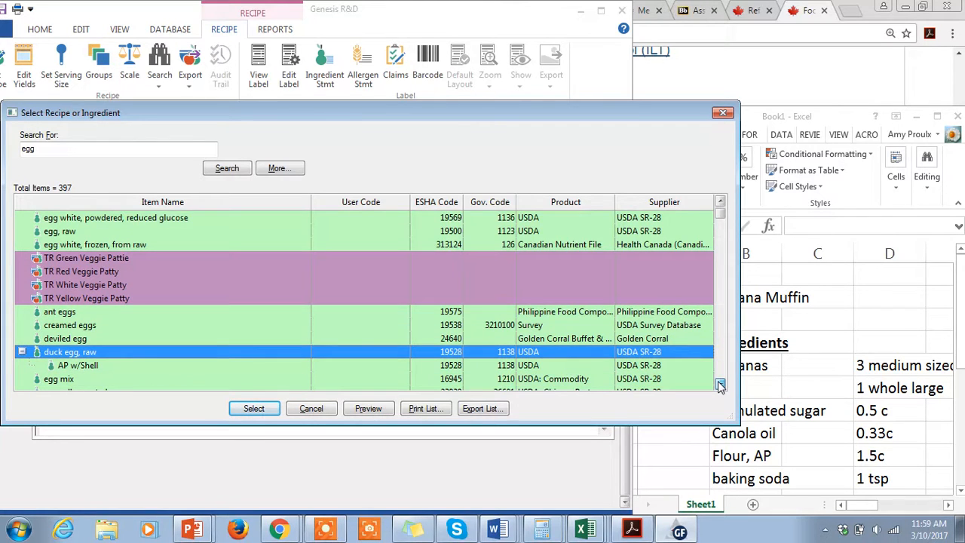
click(720, 385)
click(720, 385)
click(720, 385)
click(720, 385)
click(720, 385)
click(720, 385)
click(720, 386)
click(720, 385)
click(720, 385)
click(720, 385)
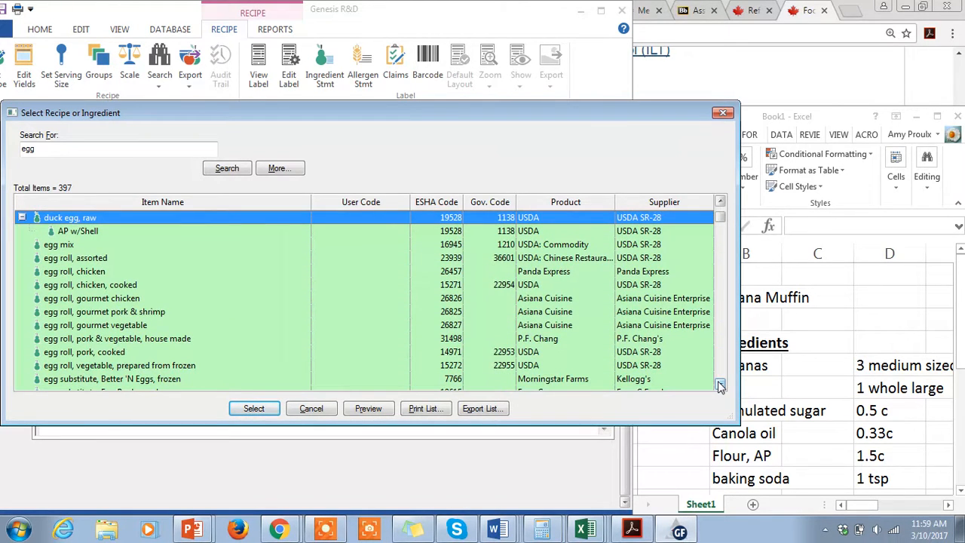
click(723, 218)
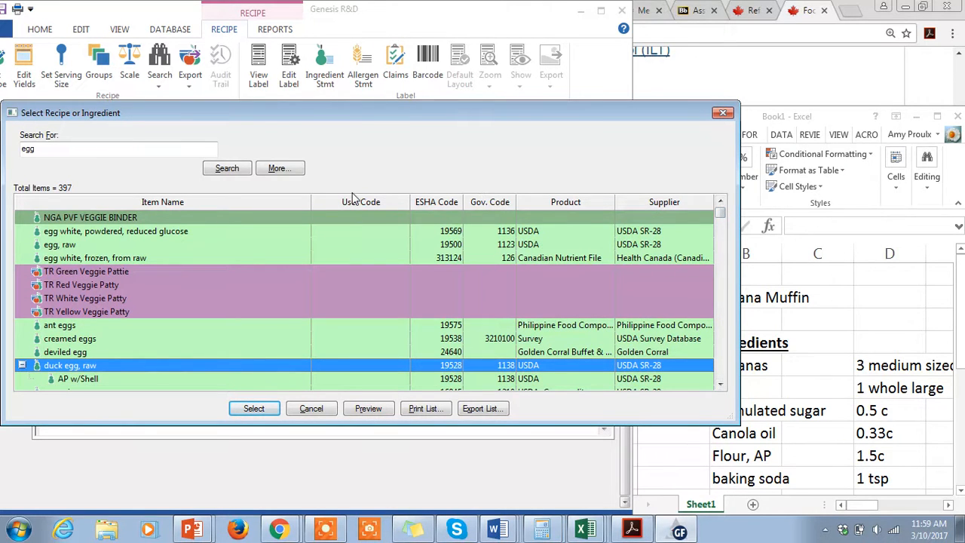
Compare the products and suppliers of the egg results, from raw egg down to the egg substitutes and egg whites
click(73, 247)
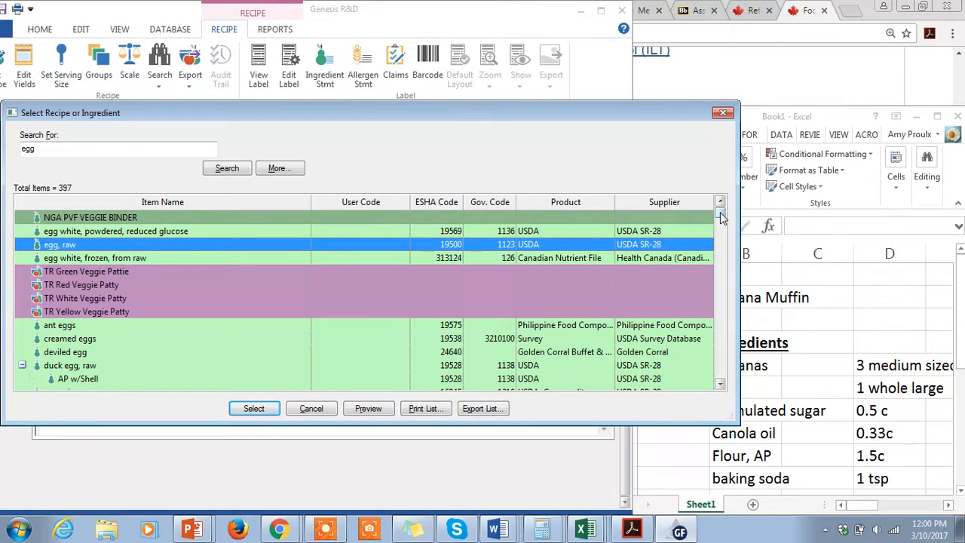
click(721, 385)
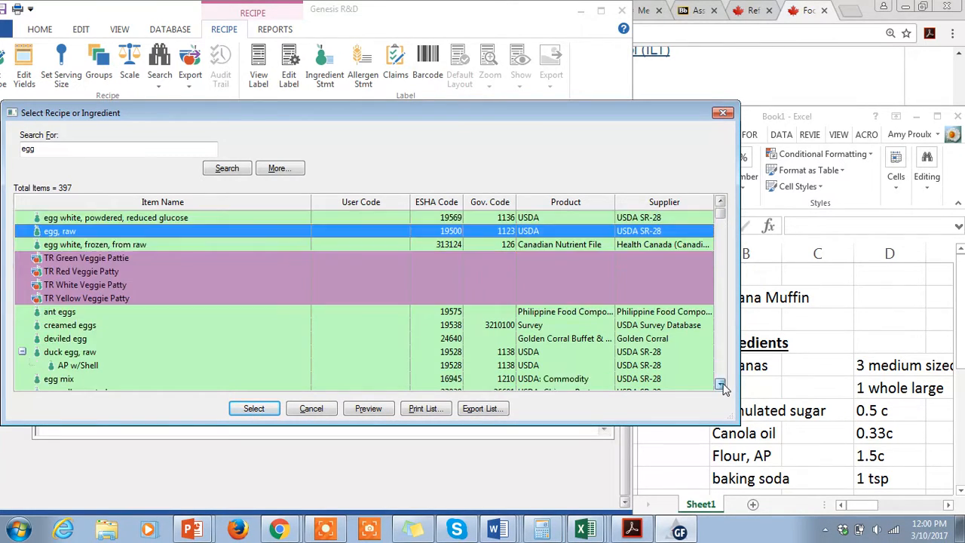
click(721, 384)
click(722, 385)
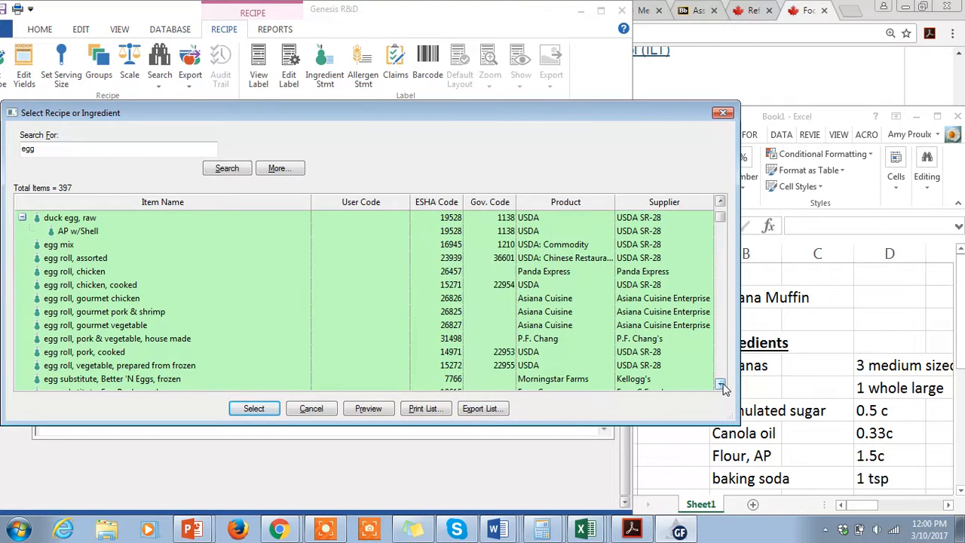
click(651, 343)
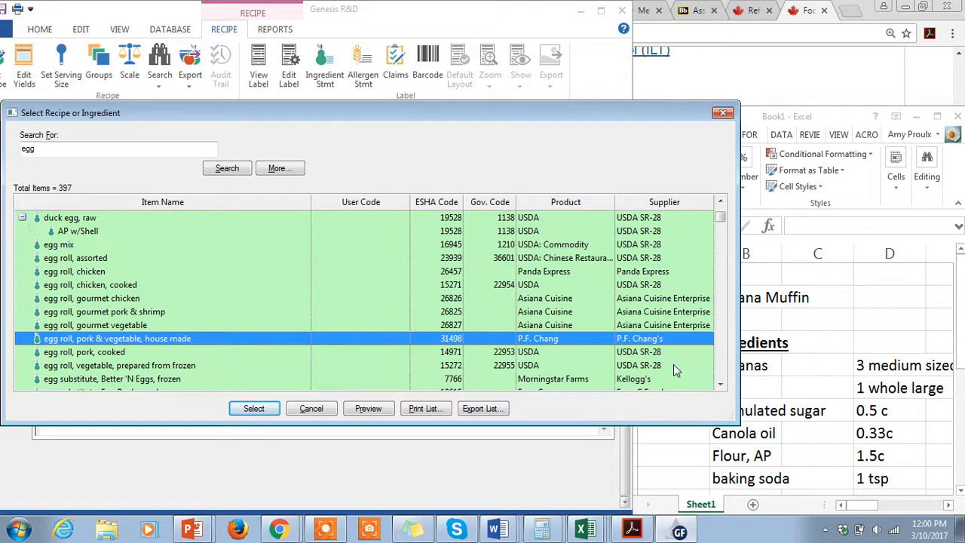
click(634, 383)
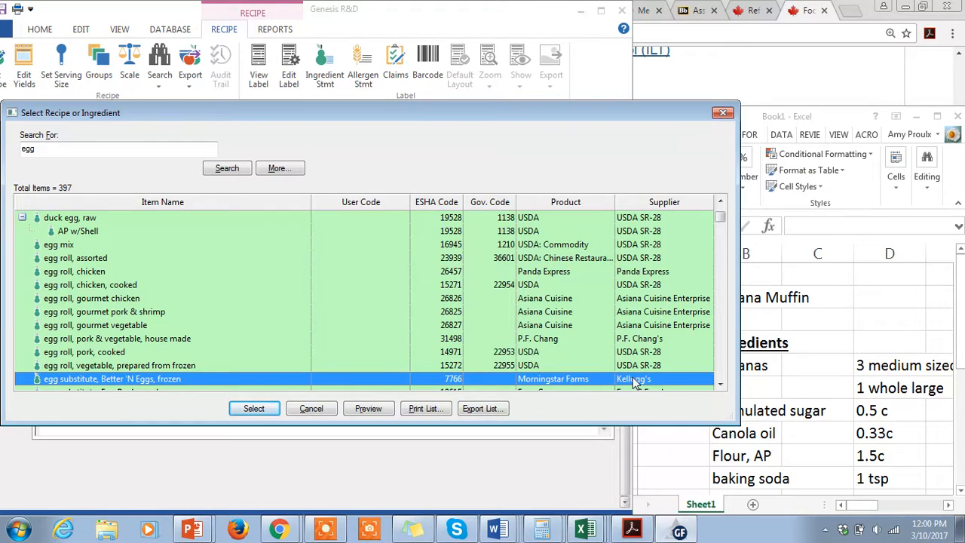
click(719, 385)
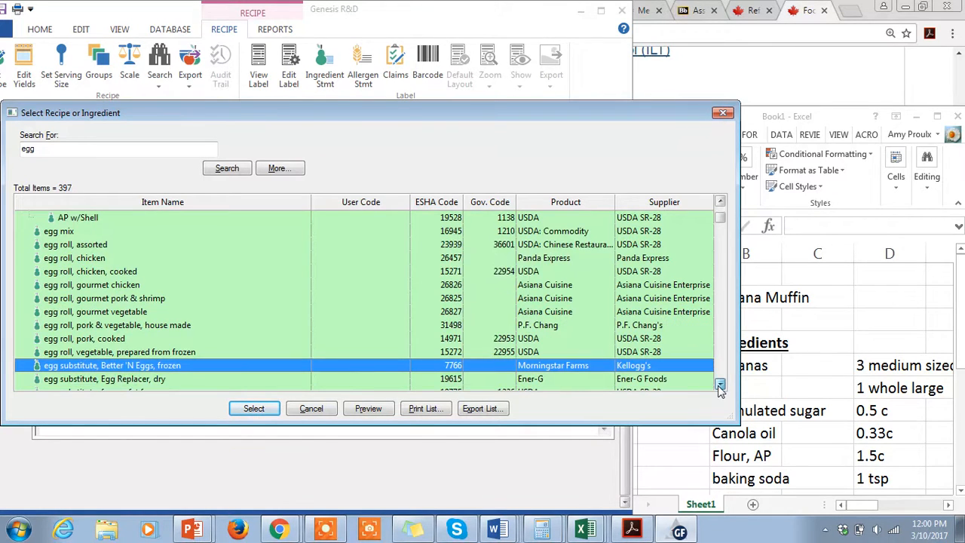
click(720, 385)
click(720, 386)
click(720, 386)
click(720, 386)
click(720, 386)
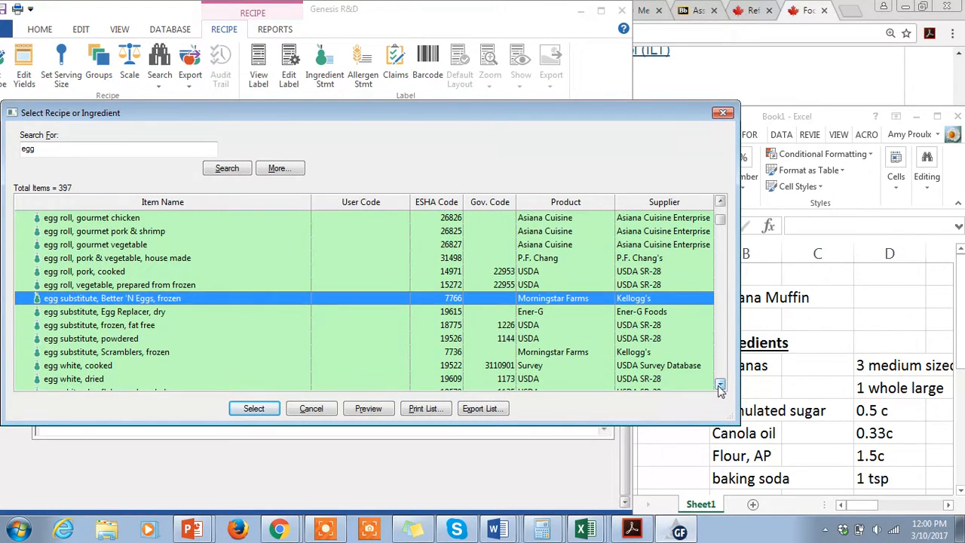
drag(719, 219, 720, 213)
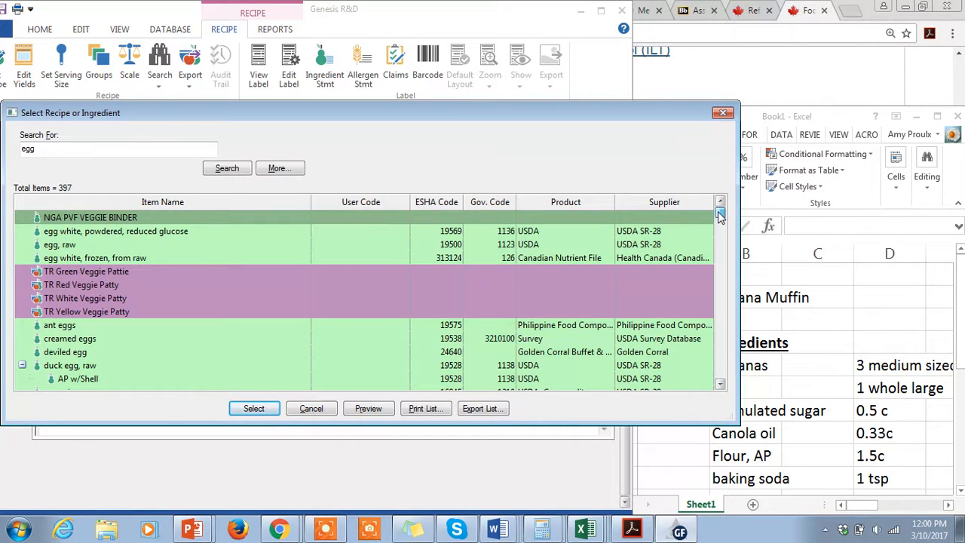
Add 1 Large of the USDA "egg, raw" item to the recipe
click(644, 246)
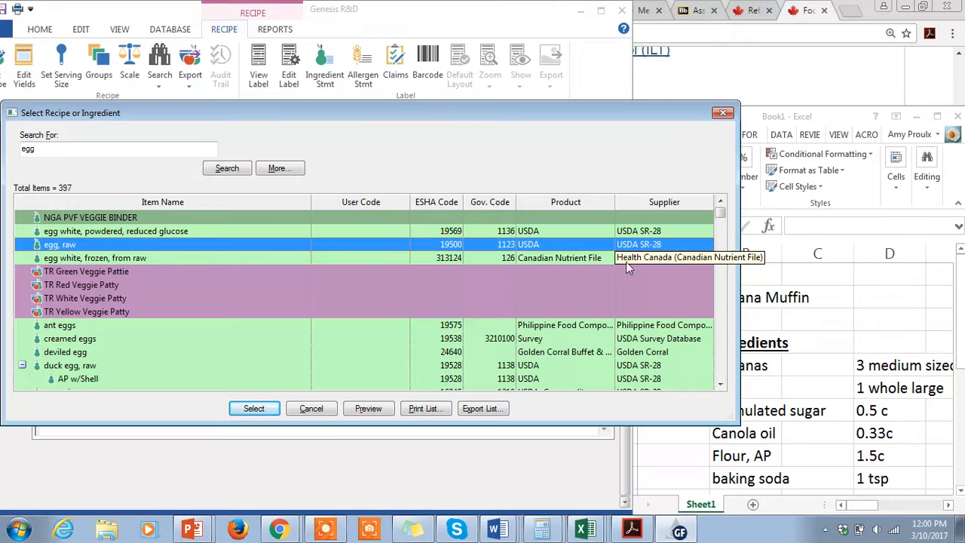
mouse_move(326, 532)
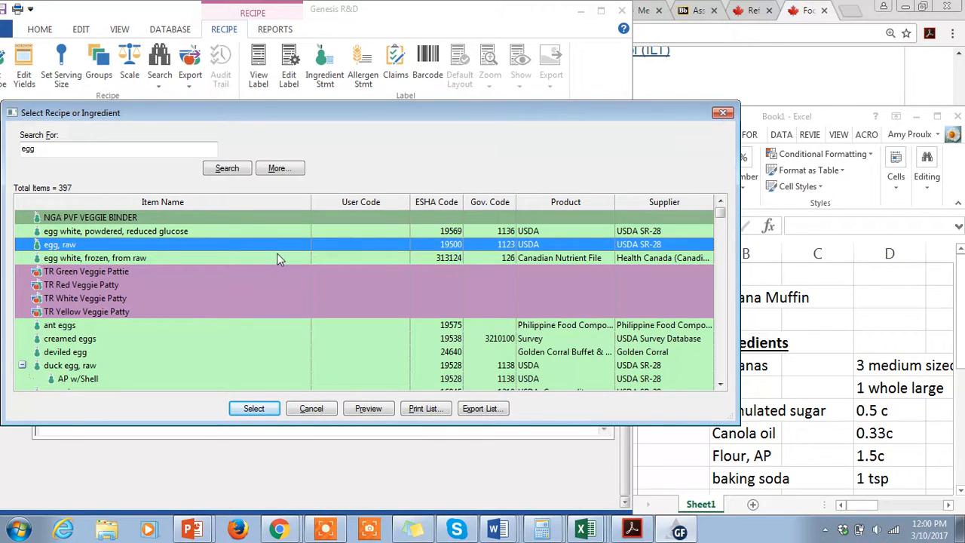
click(254, 409)
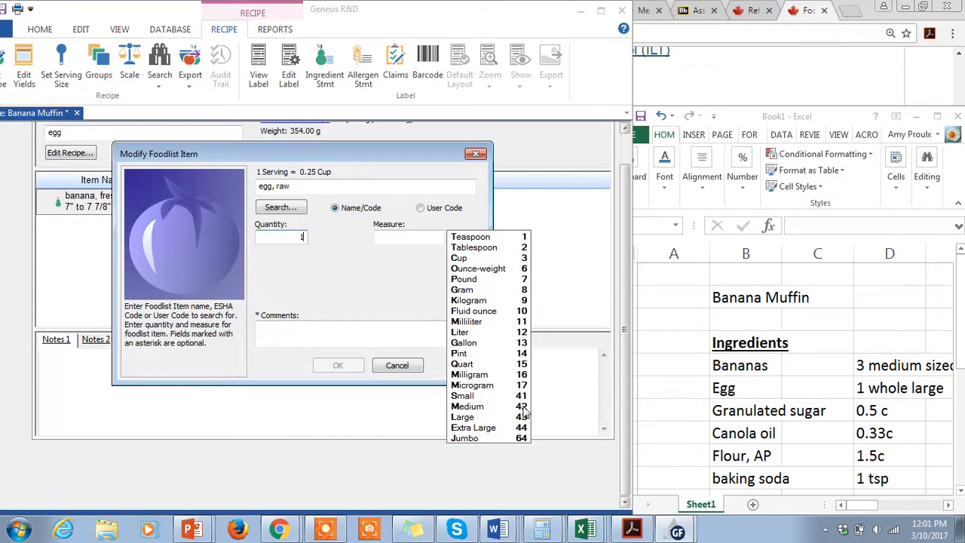
click(490, 419)
click(339, 365)
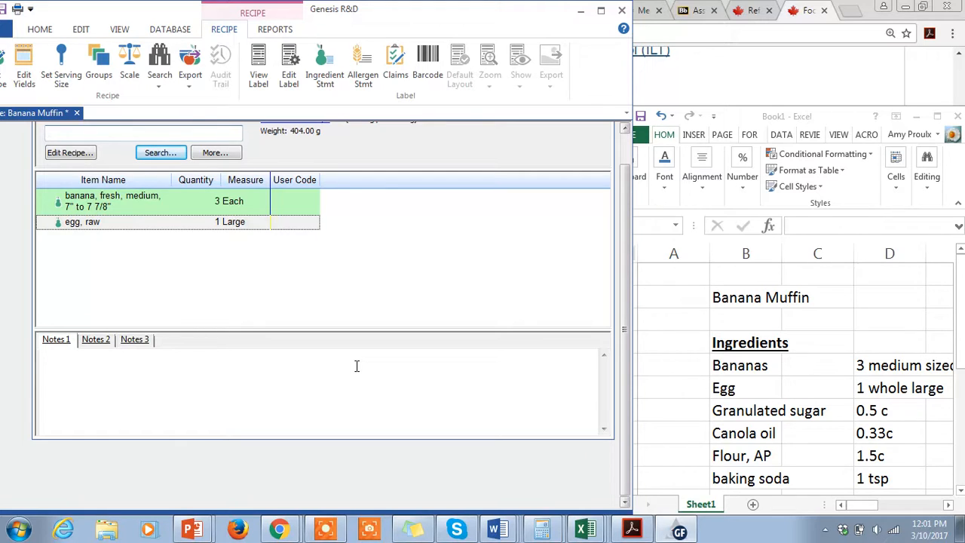
Search for granulated sugar and add 0.5 Cup of the USDA "sugar, white, granulated" item to the recipe
text(gugar, granulate)
key(Return)
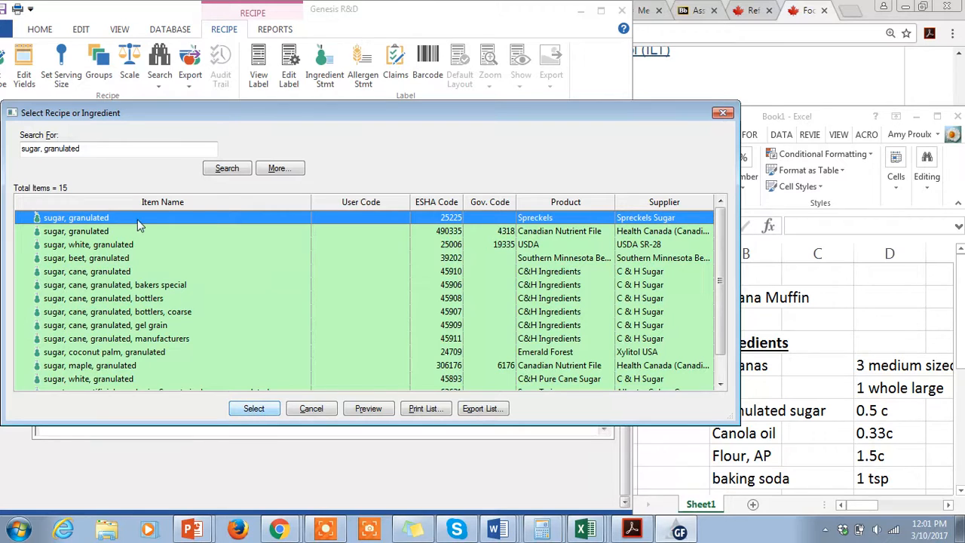
click(113, 232)
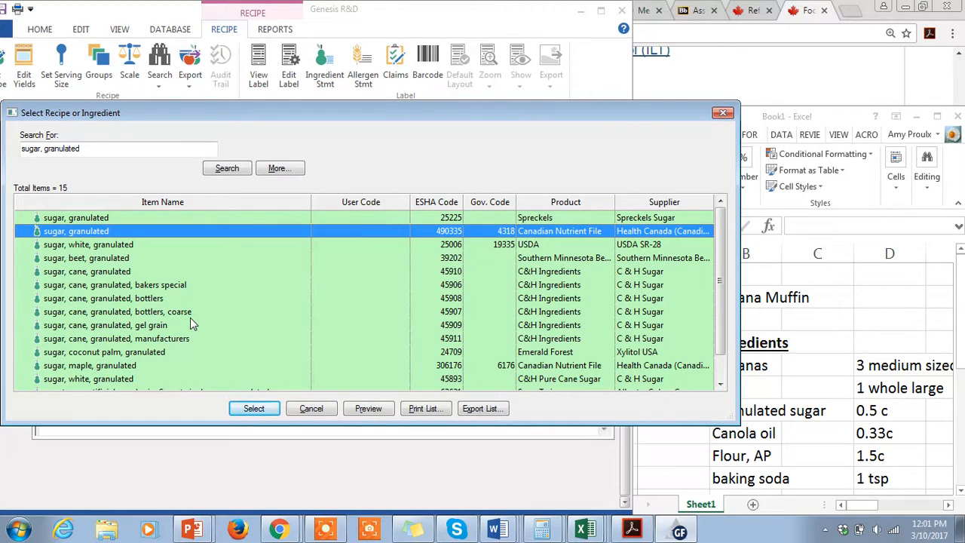
click(92, 244)
click(254, 409)
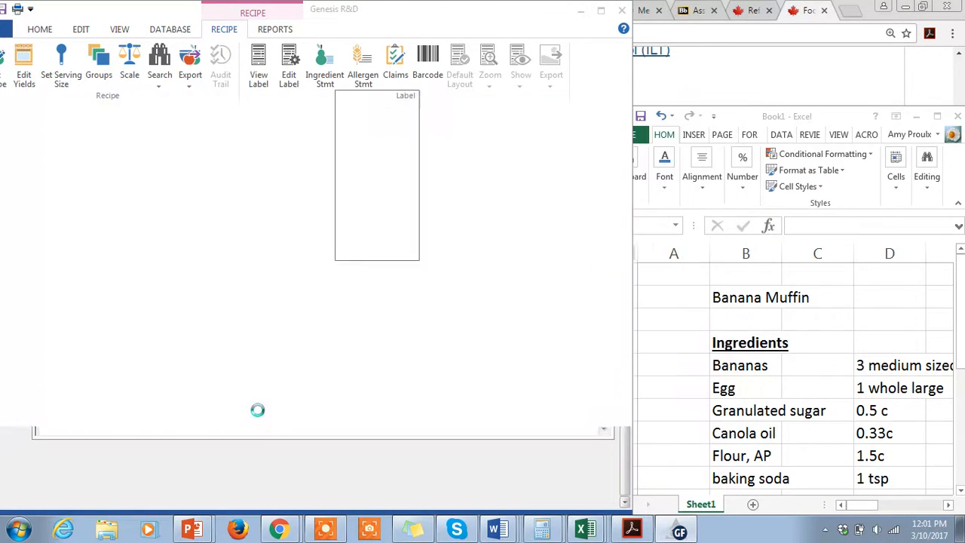
text(0.5)
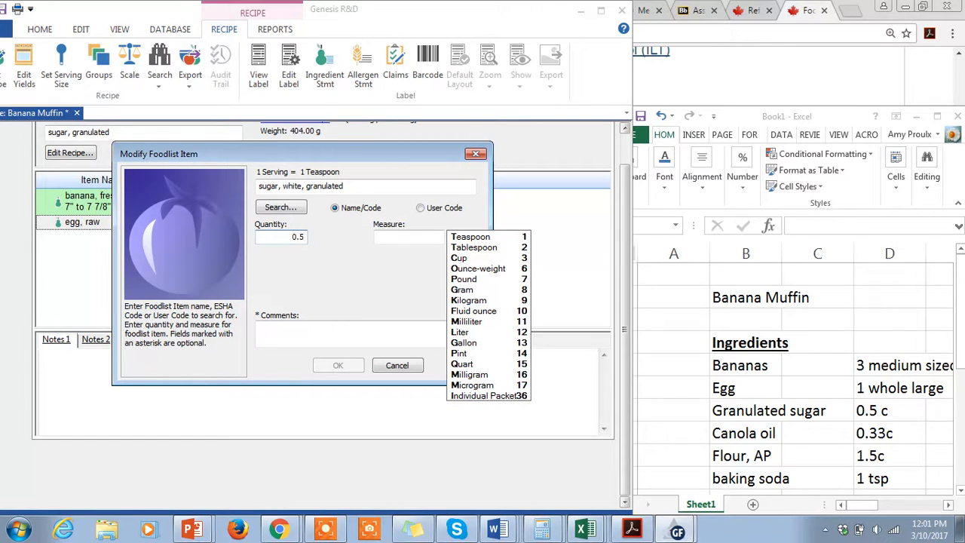
key(Tab)
text(c)
key(Return)
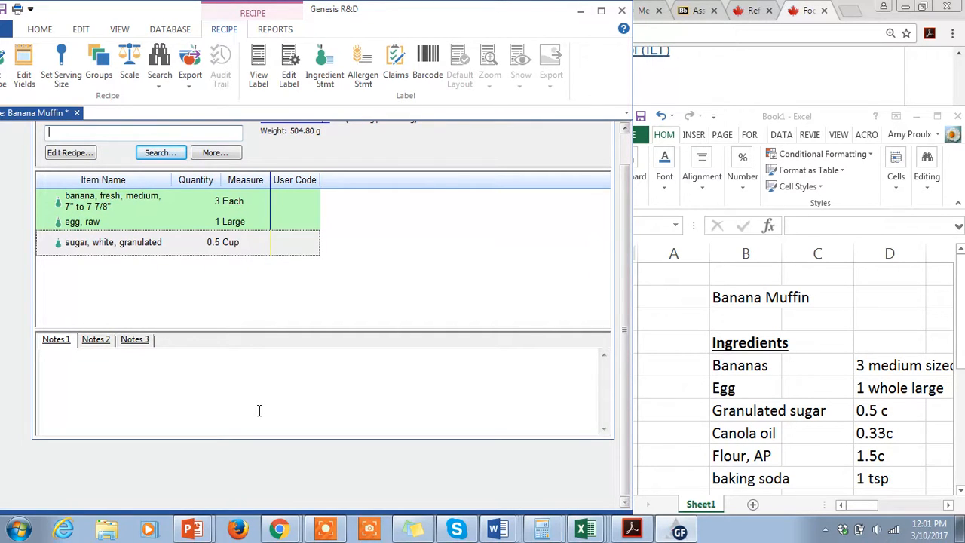
Search for canola oil and add 0.33 Cup of the USDA "oil, canola" item to the recipe
text(c)
key(Return)
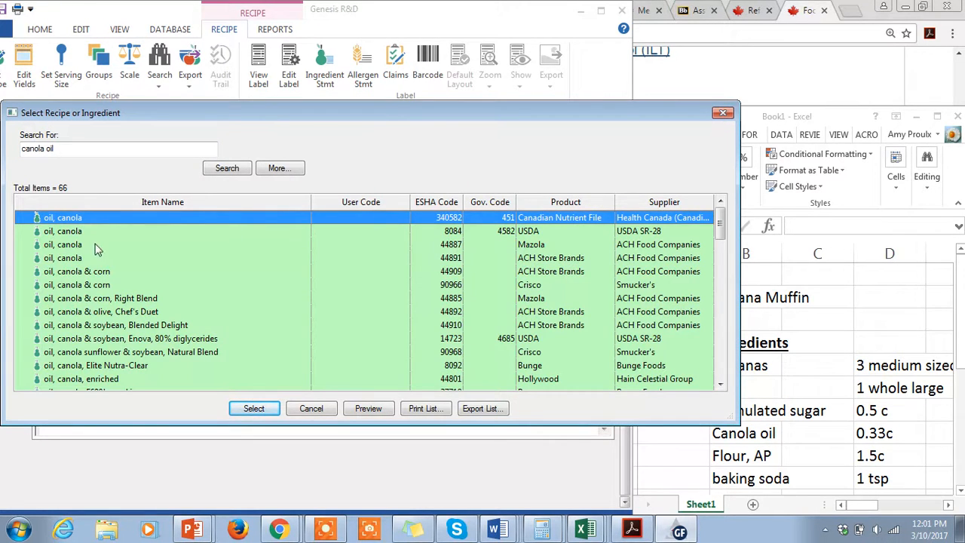
click(66, 231)
click(260, 407)
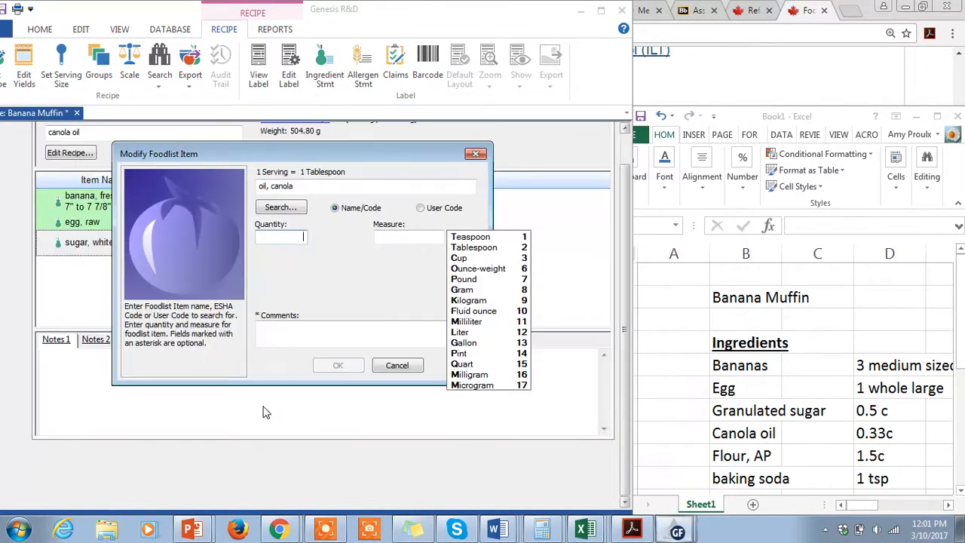
text(0.)
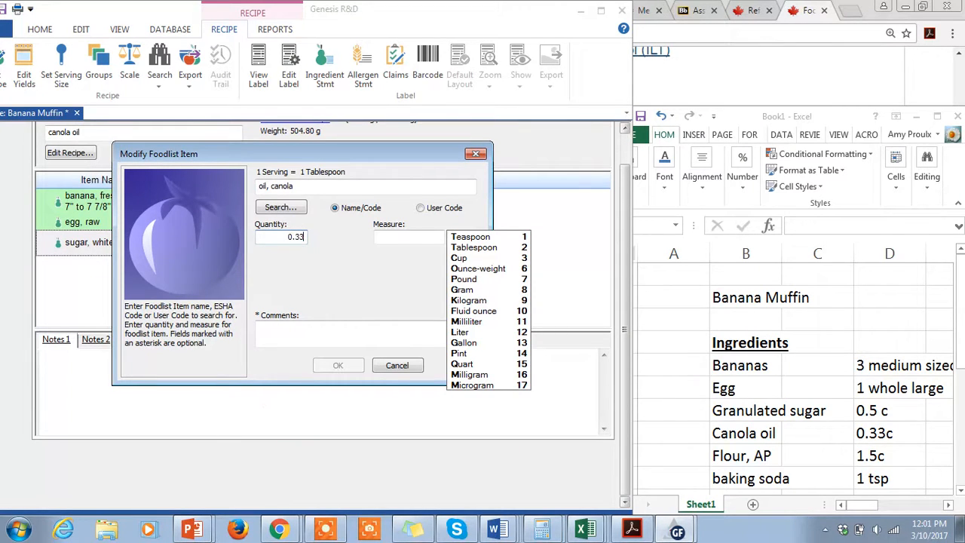
text(3)
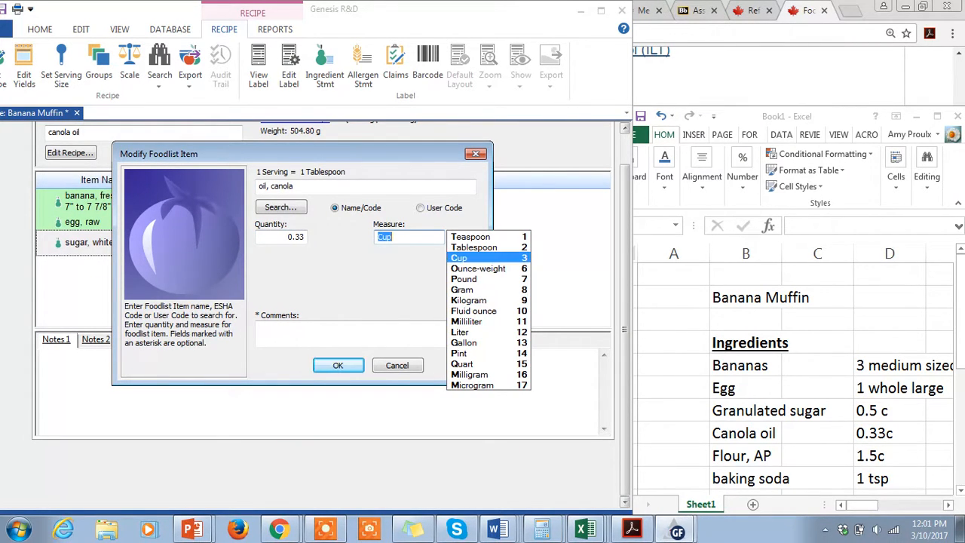
key(Return)
Search for "flour, all purpose" and add 1.5 Cup of the Canadian Nutrient File white, enriched, calcium fortified flour to the recipe
text(flour, all p)
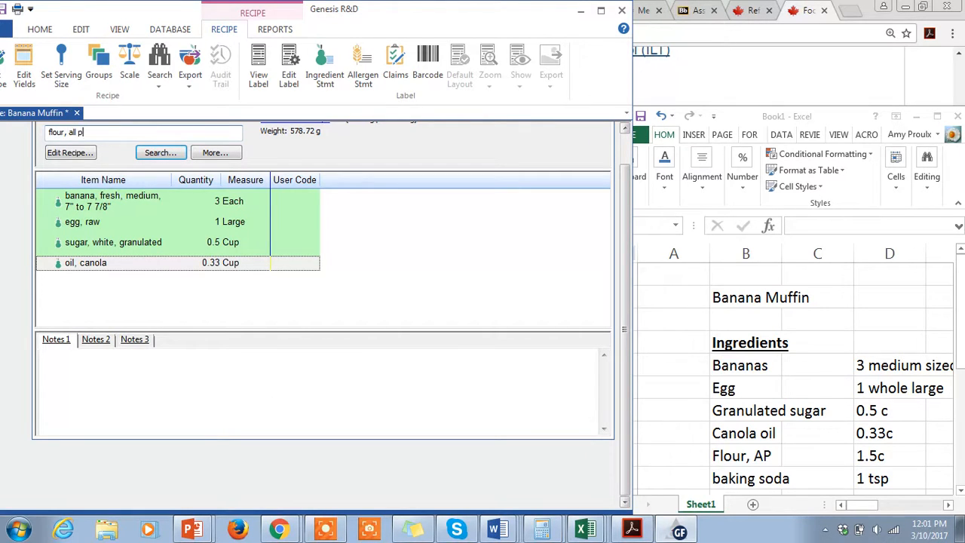
text(urpos)
key(Return)
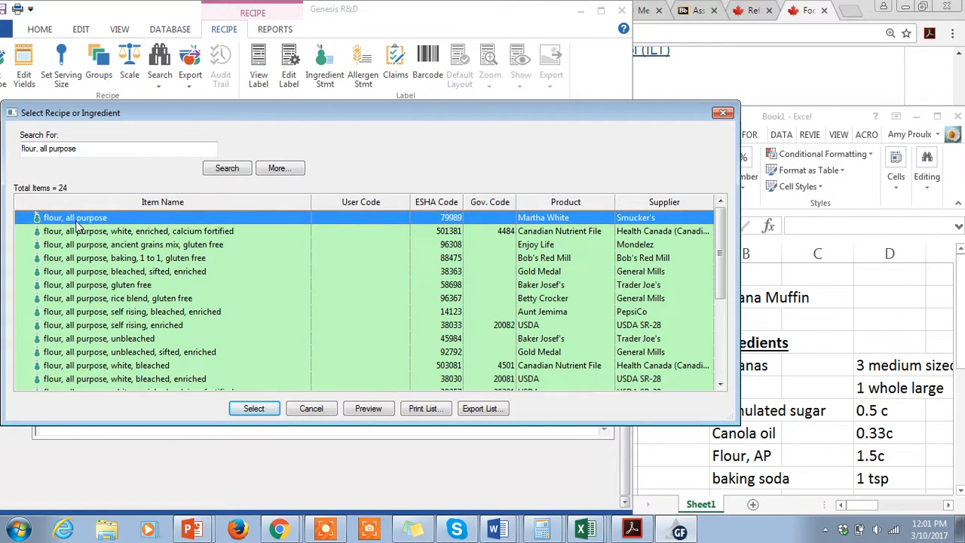
click(77, 230)
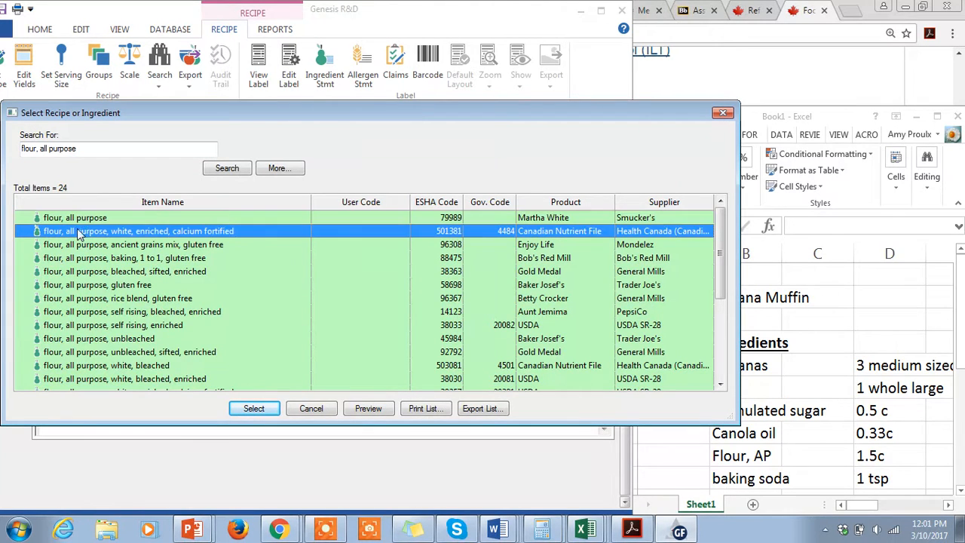
click(254, 409)
text(1.)
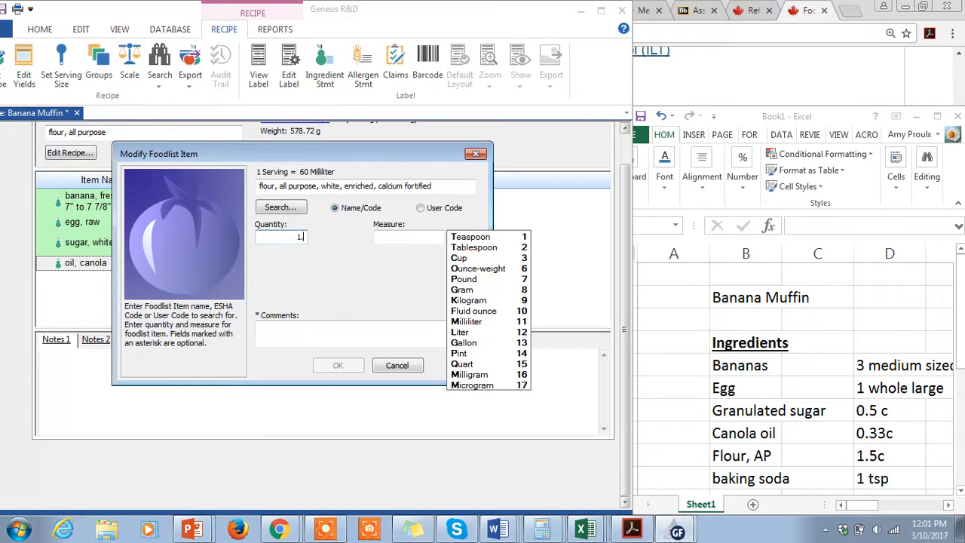
text(5)
key(Tab)
text(3)
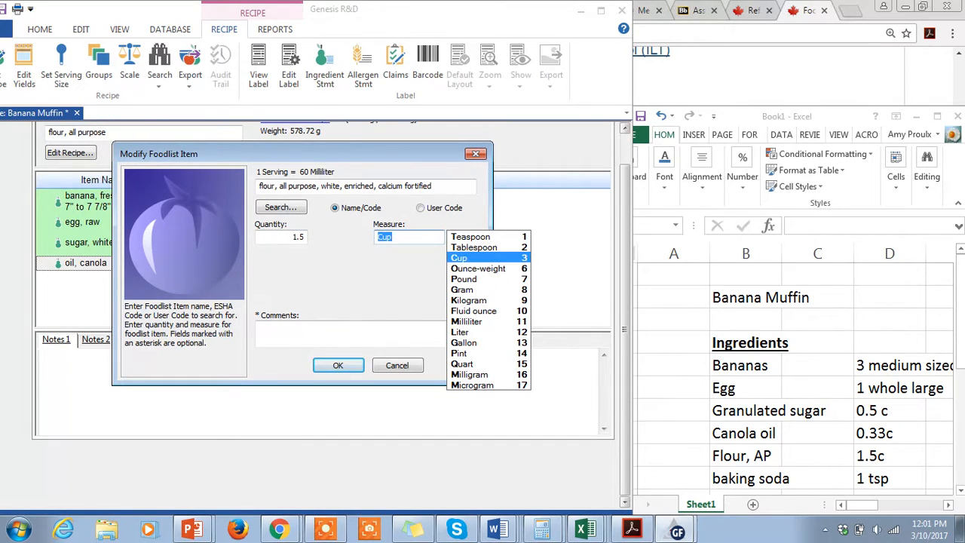
key(Return)
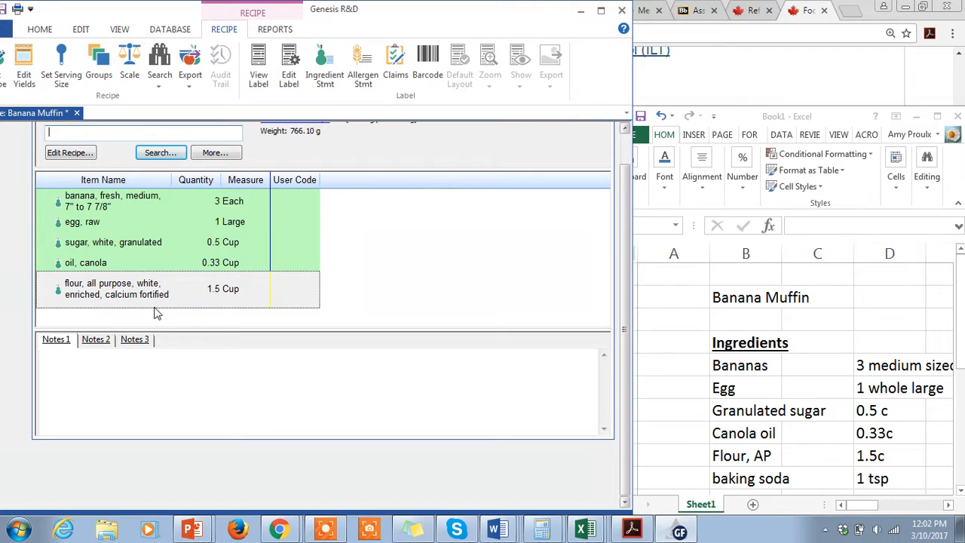
Search for baking soda and add 1 Teaspoon of the USDA item to the recipe
text(baking soda)
key(Return)
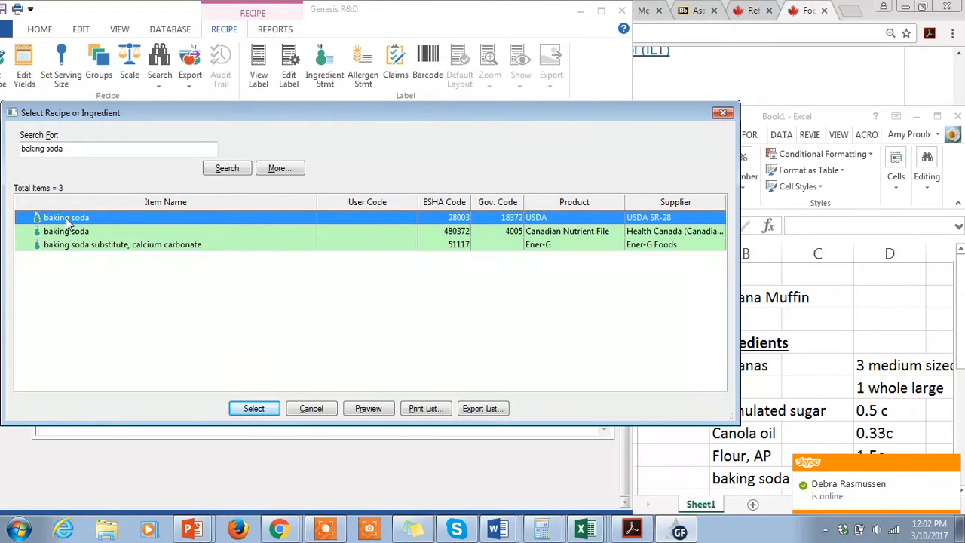
click(243, 409)
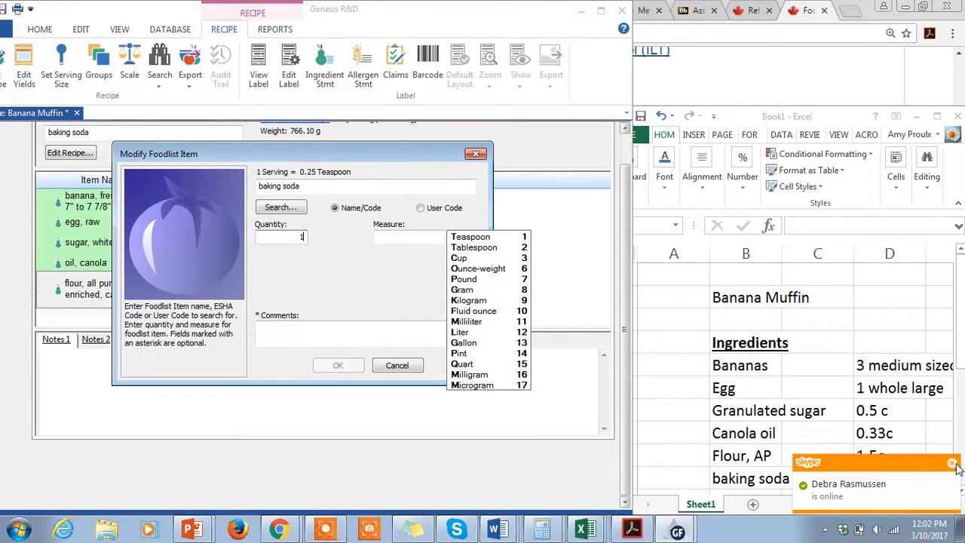
click(950, 461)
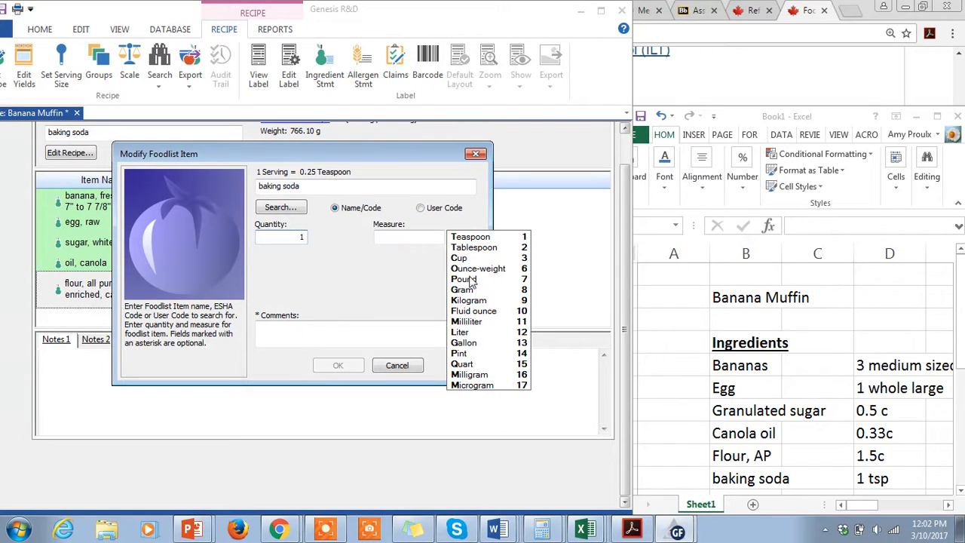
click(489, 238)
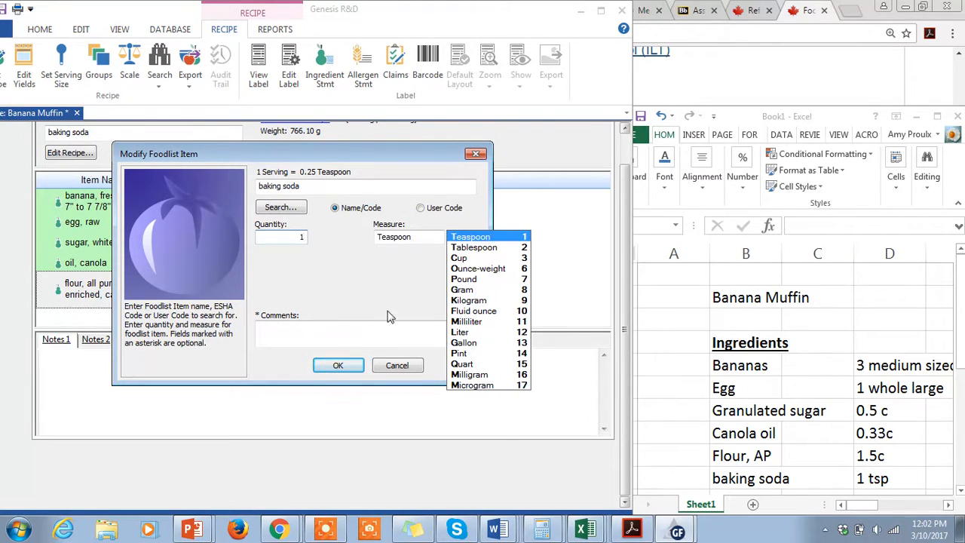
click(339, 367)
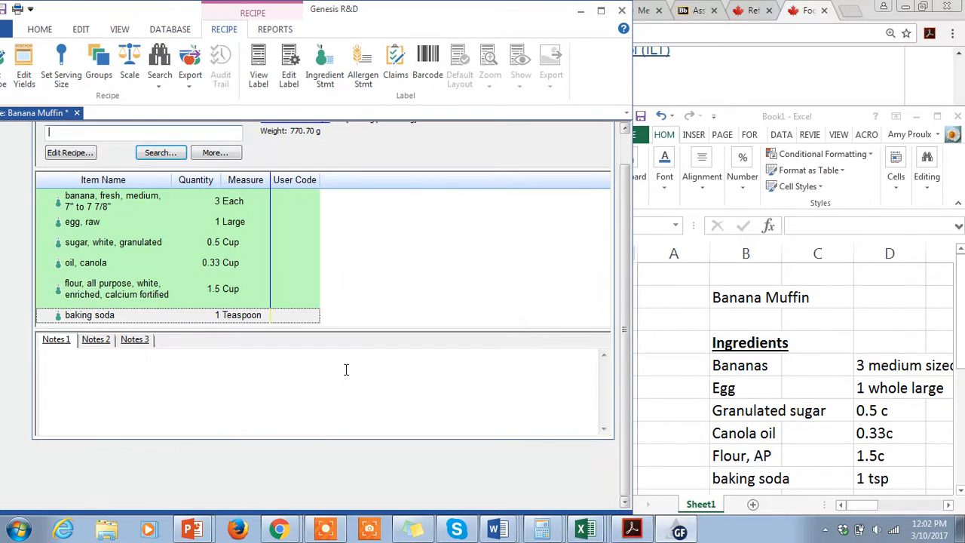
Display the recipe's label and move the ingredient statement to the right, clear of the allergen statement
click(258, 57)
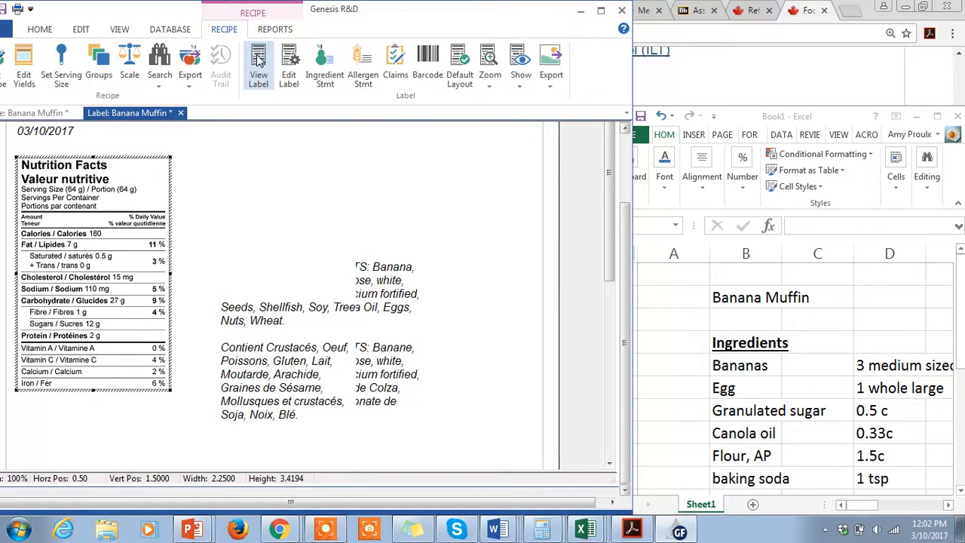
drag(323, 317, 430, 328)
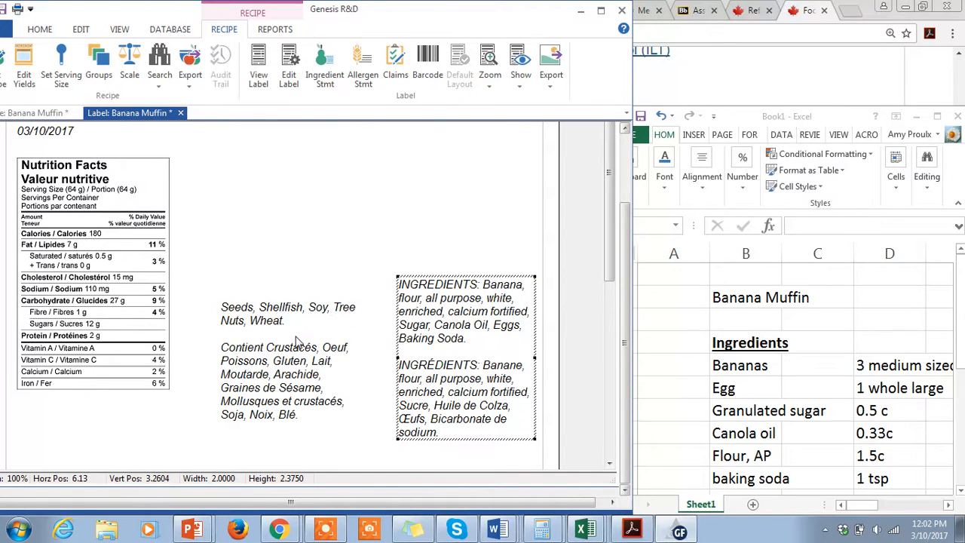
click(298, 339)
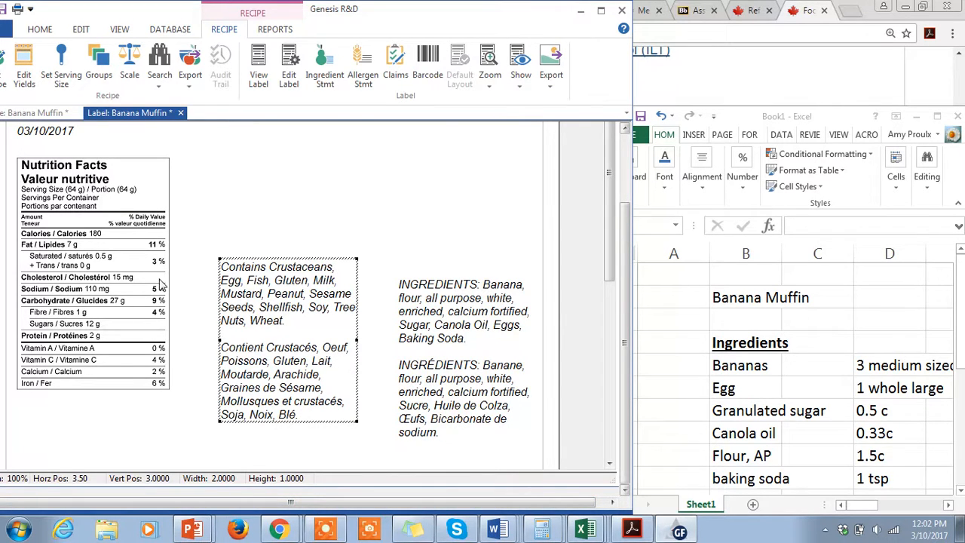
Export the label's bilingual Nutrition Facts table as an image to the clipboard
right_click(77, 355)
mouse_move(92, 337)
click(80, 355)
right_click(79, 373)
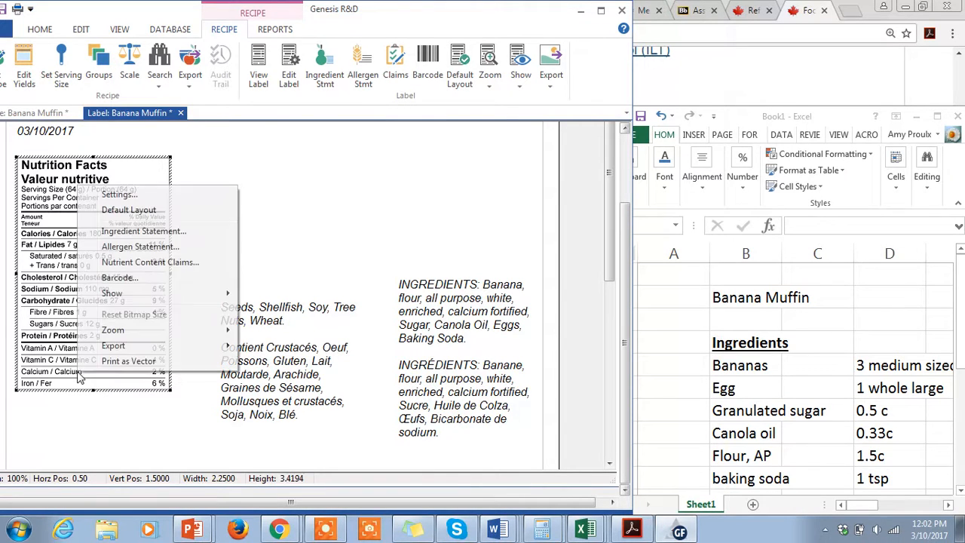
mouse_move(110, 349)
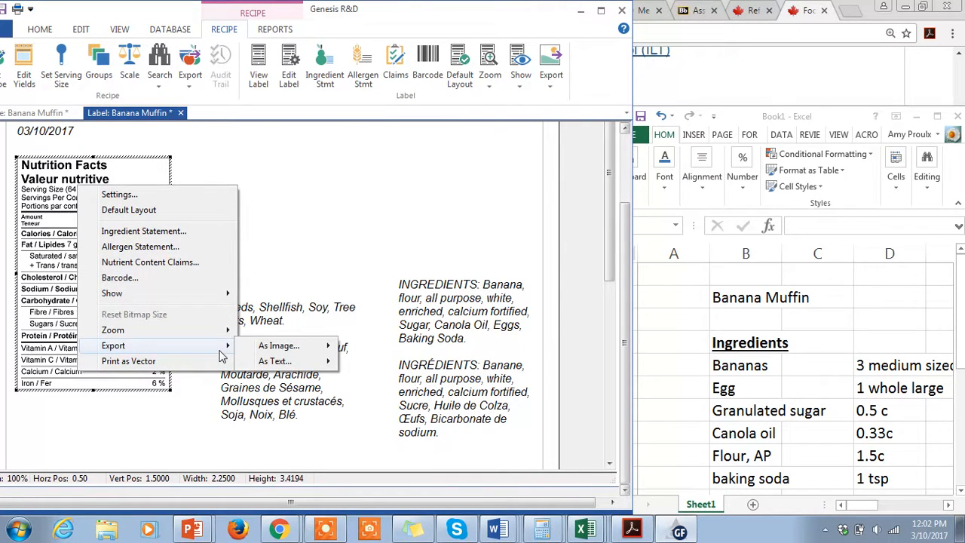
mouse_move(279, 350)
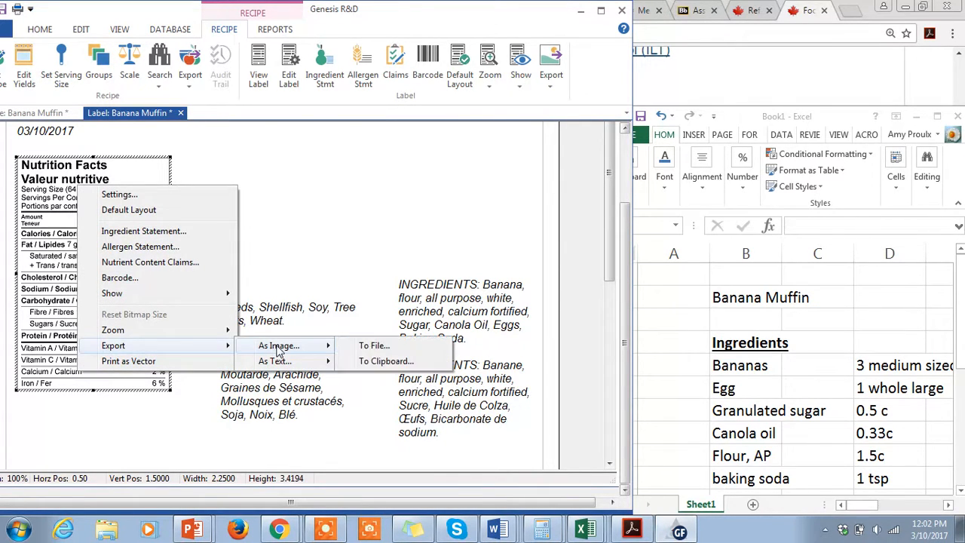
click(375, 362)
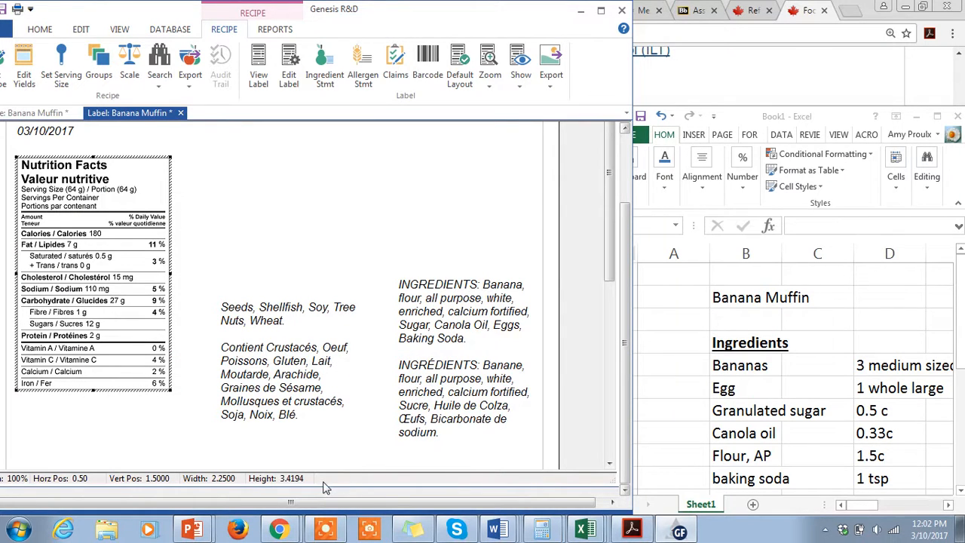
Switch to Word, create a blank document and paste the Nutrition Facts image into it
click(497, 530)
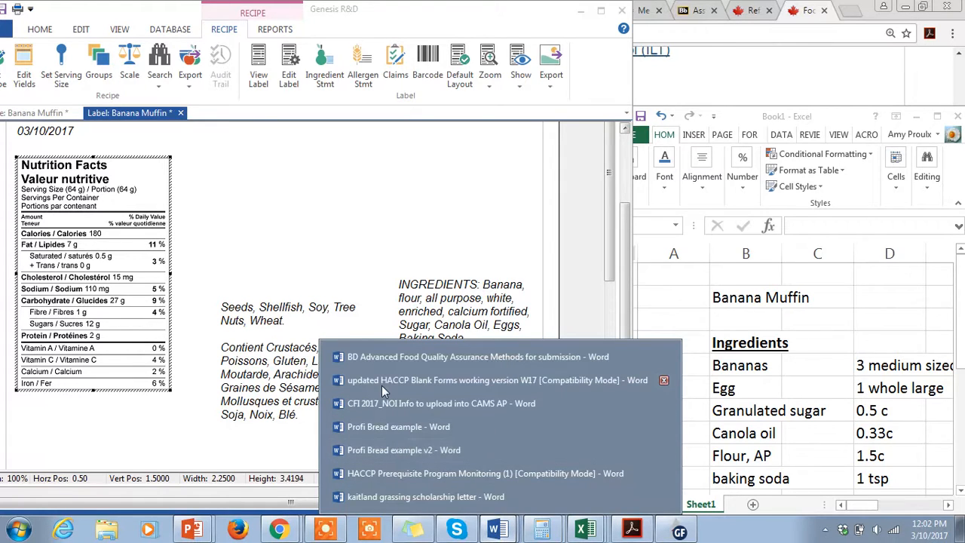
click(378, 472)
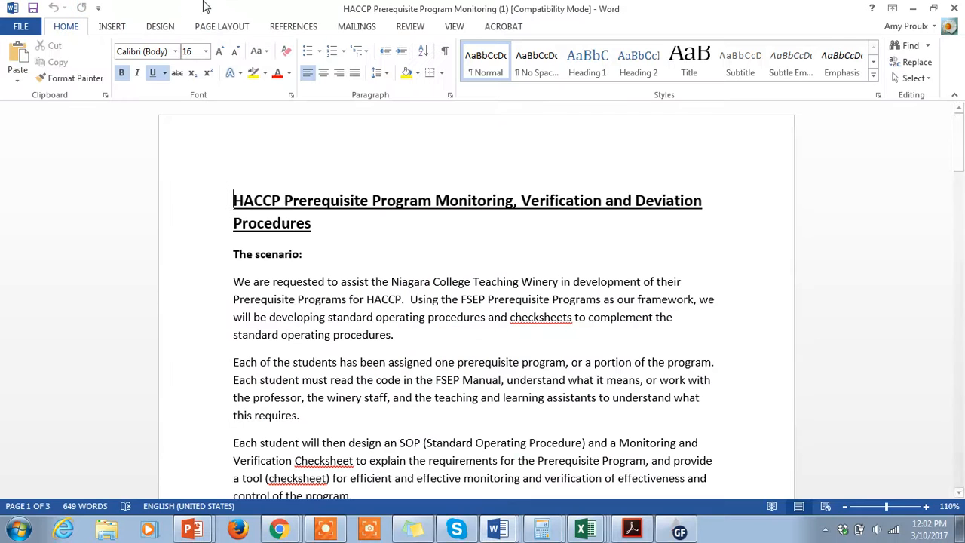
click(21, 27)
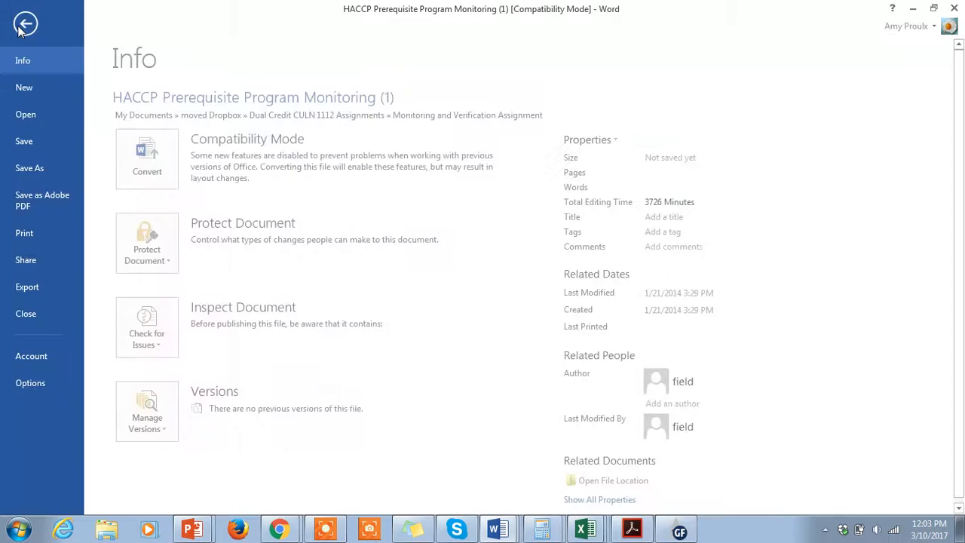
click(27, 87)
click(169, 218)
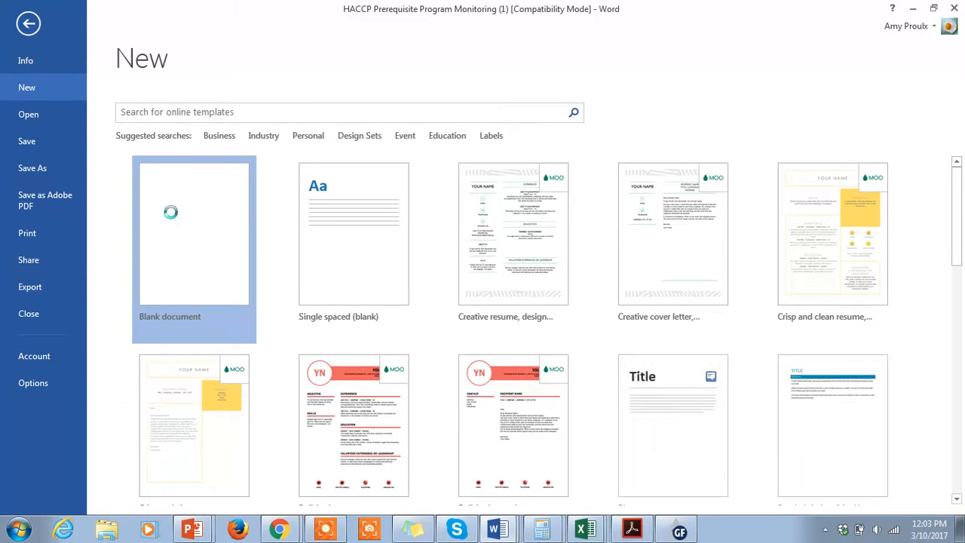
key(ctrl+v)
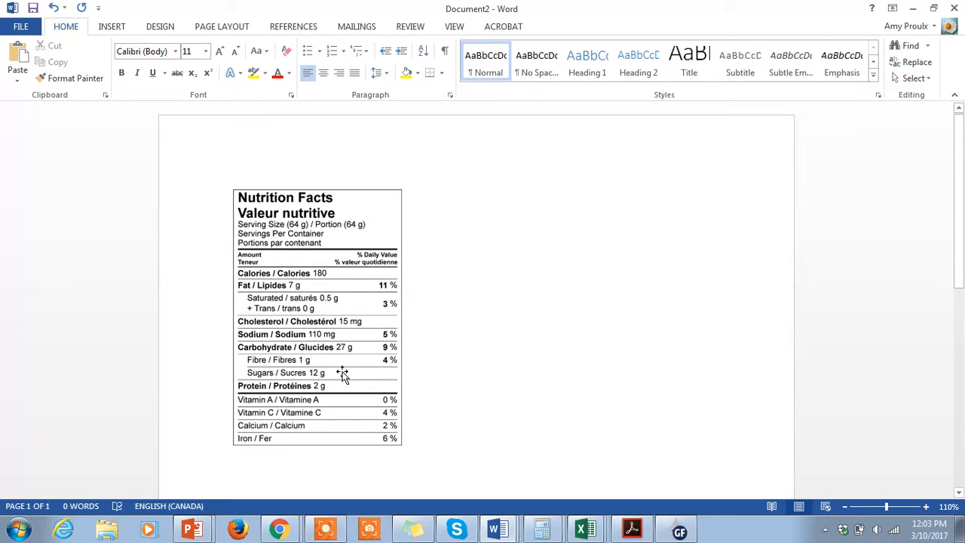
Switch back to the Banana Muffin label in Genesis R&D and select the allergen statement
click(665, 537)
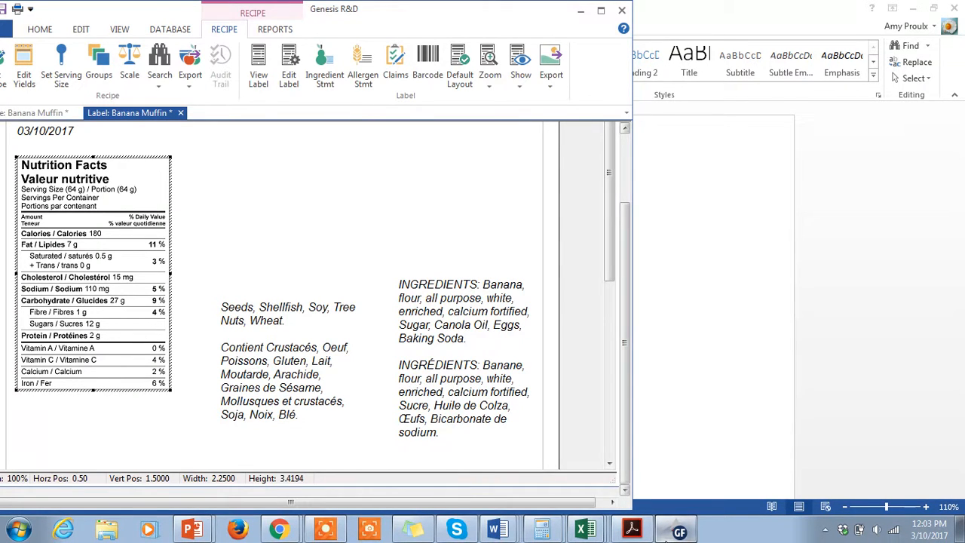
mouse_move(326, 533)
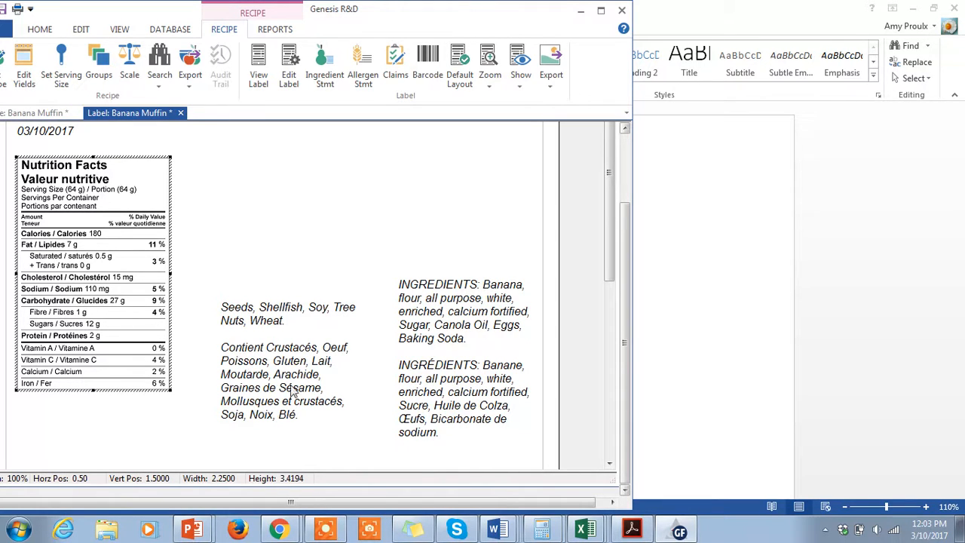
click(308, 351)
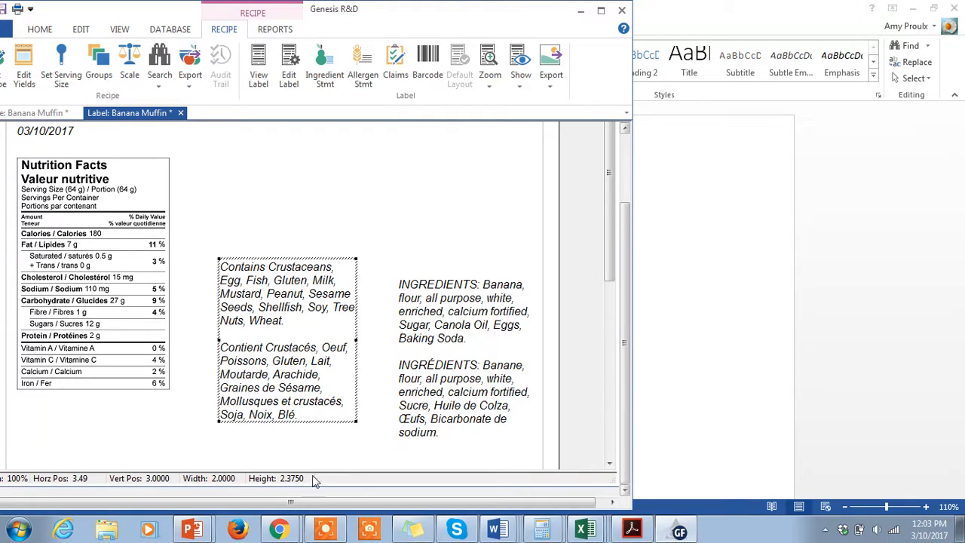
click(328, 532)
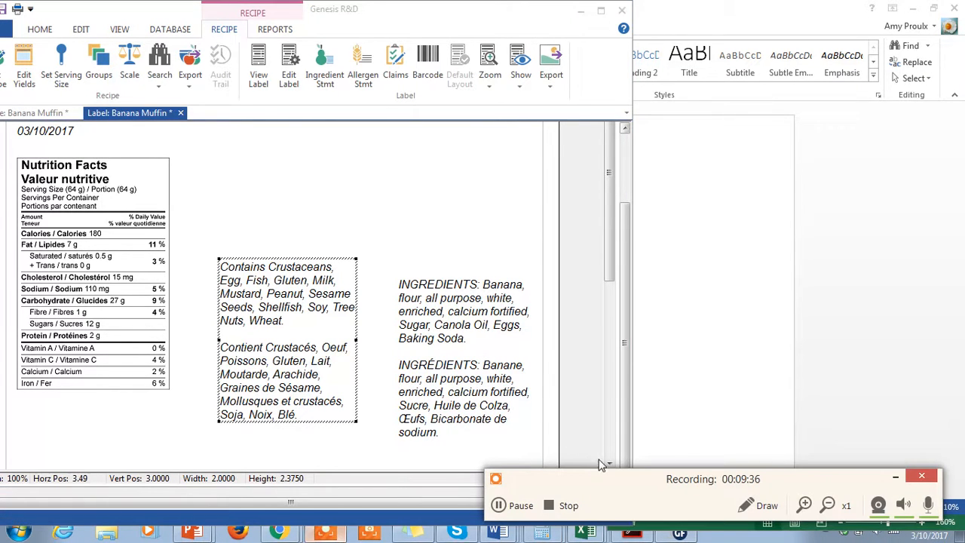